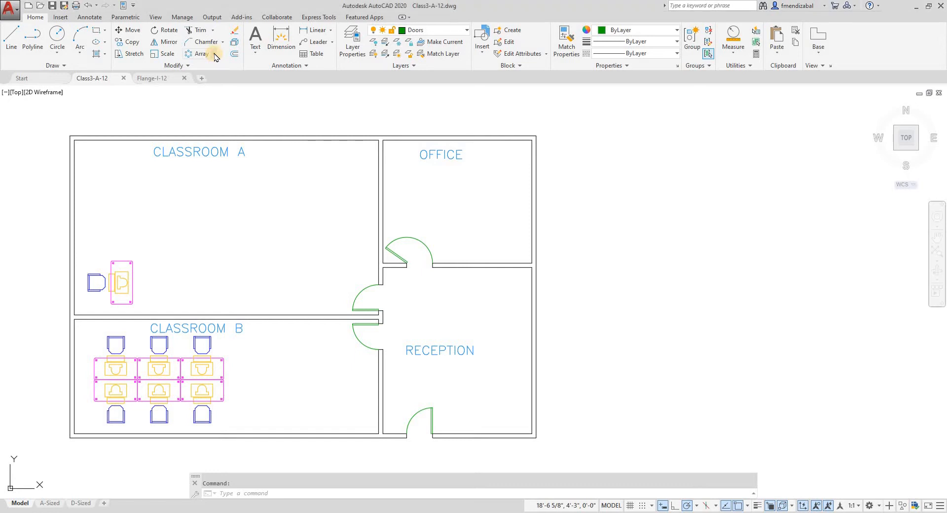
Create a rectangular array from the desk, chair and computer in the corner of Classroom A
{"action": "left_click", "coordinate": [214, 55]}
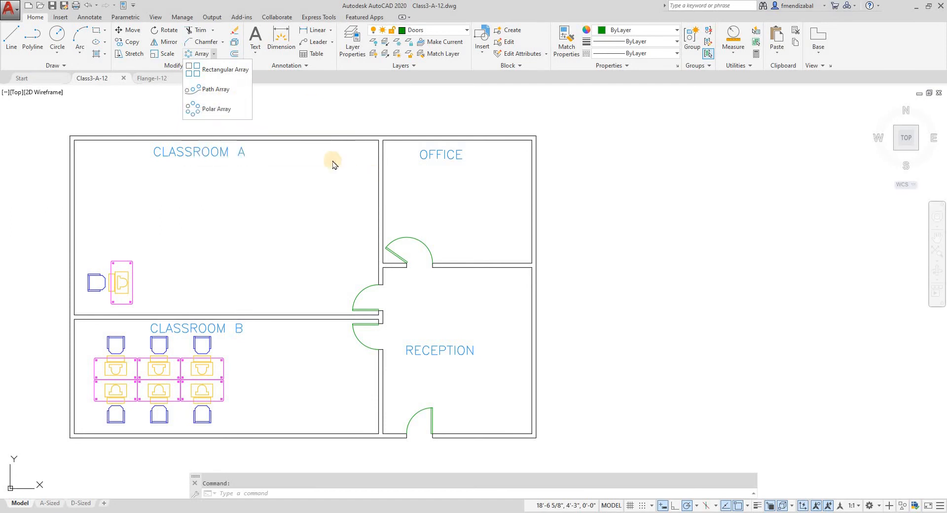
{"action": "left_click", "coordinate": [221, 73]}
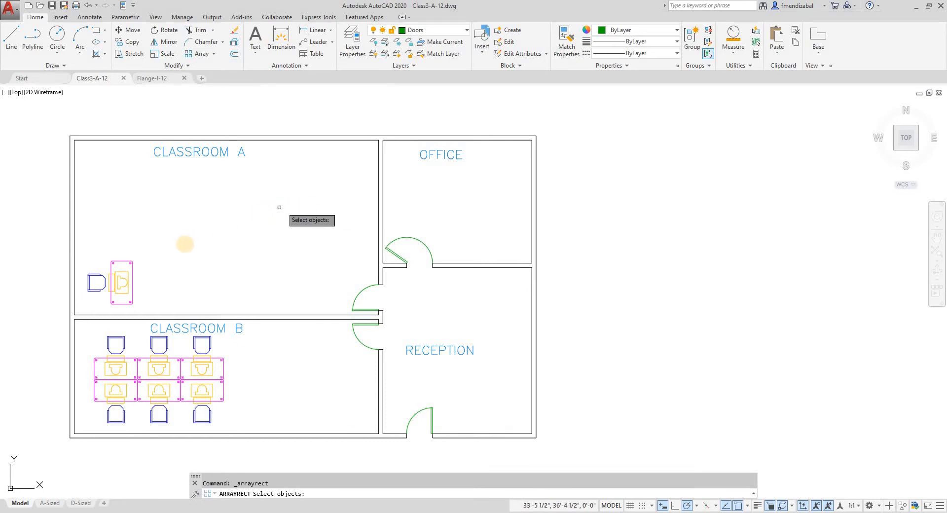
{"action": "scroll", "coordinate": [74, 288], "scroll_direction": "up", "scroll_amount": 2}
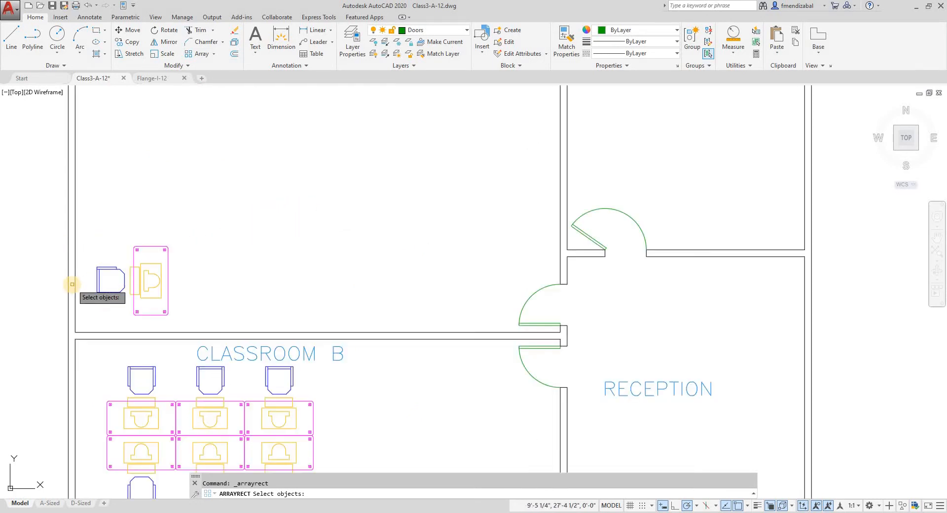
{"action": "mouse_move", "coordinate": [76, 294]}
{"action": "middle_mouse_down"}
{"action": "mouse_move", "coordinate": [150, 363]}
{"action": "mouse_move", "coordinate": [173, 325]}
{"action": "middle_mouse_up"}
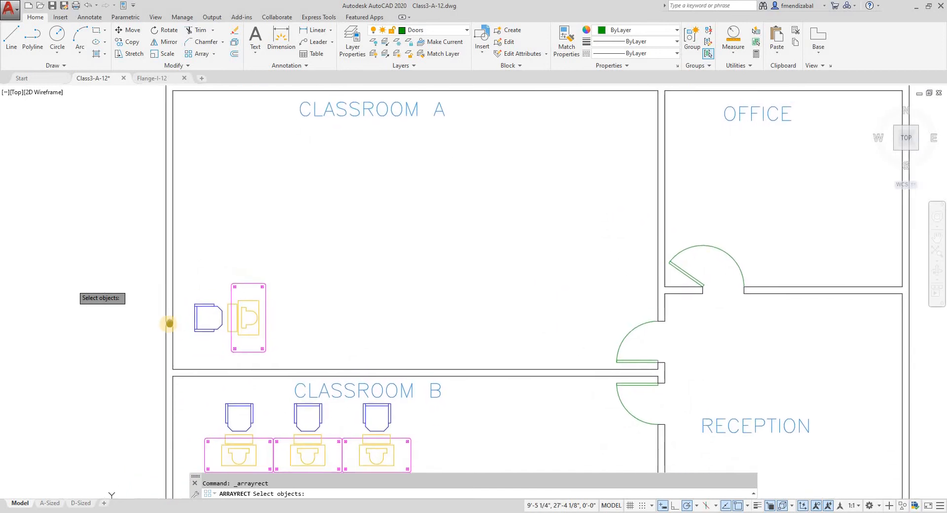
{"action": "left_click", "coordinate": [185, 248]}
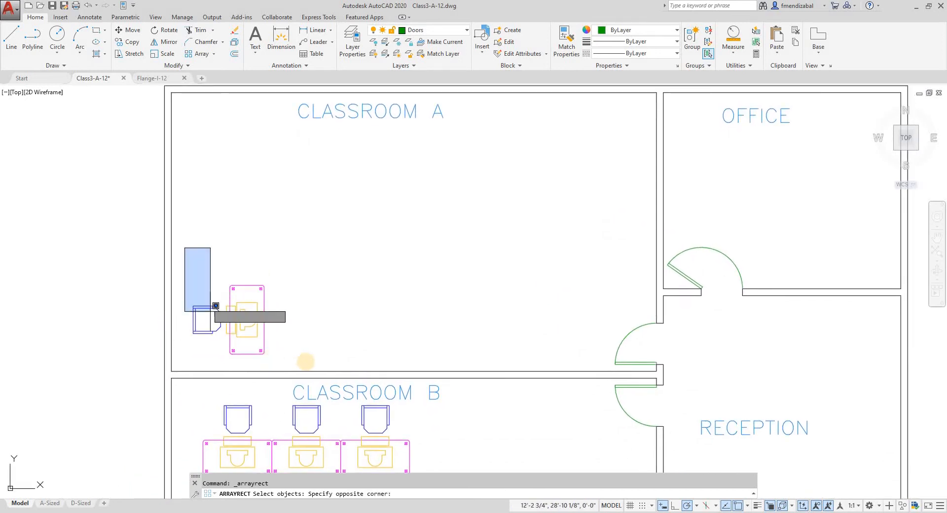
{"action": "left_click", "coordinate": [302, 352]}
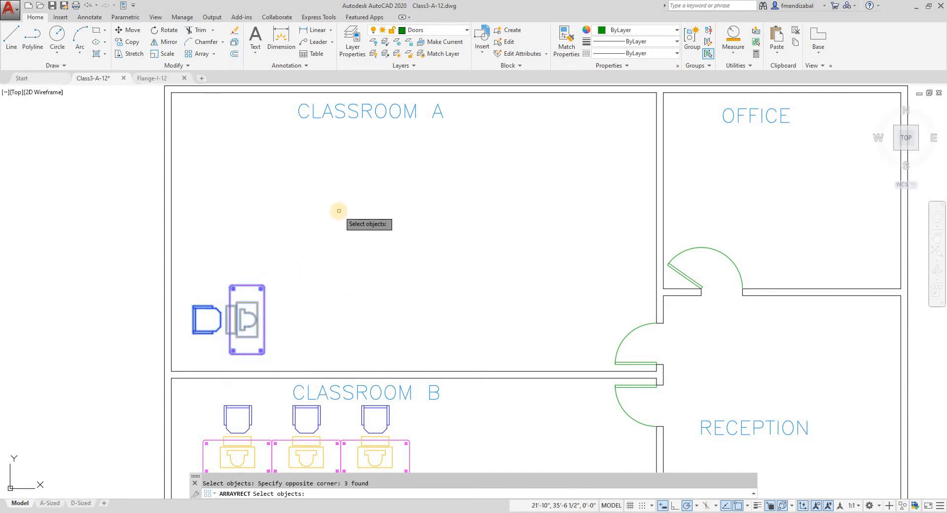
{"action": "key", "text": "Return"}
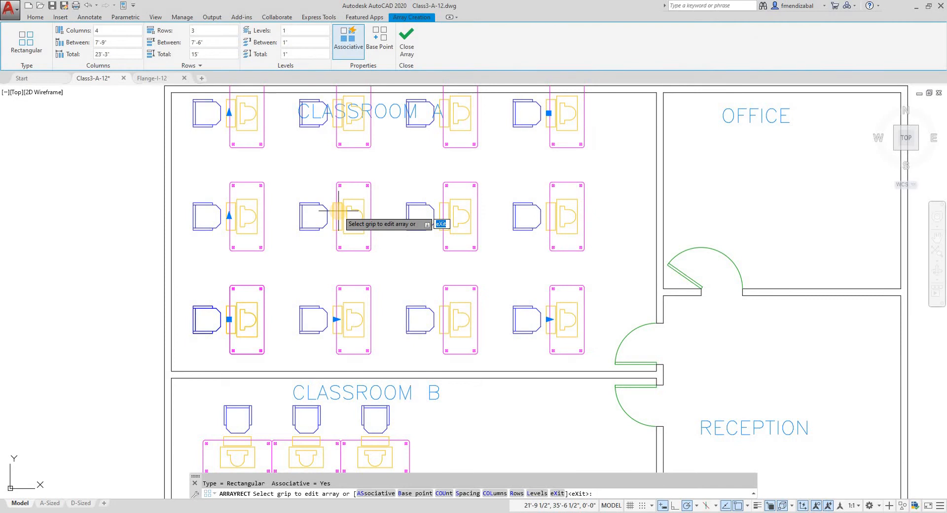
Set the number of columns in the Classroom A desk array to 3
{"action": "scroll", "coordinate": [338, 211], "scroll_direction": "down", "scroll_amount": 2}
{"action": "scroll", "coordinate": [319, 207], "scroll_direction": "down", "scroll_amount": 2}
{"action": "scroll", "coordinate": [295, 217], "scroll_direction": "up", "scroll_amount": 2}
{"action": "scroll", "coordinate": [274, 232], "scroll_direction": "down", "scroll_amount": 1}
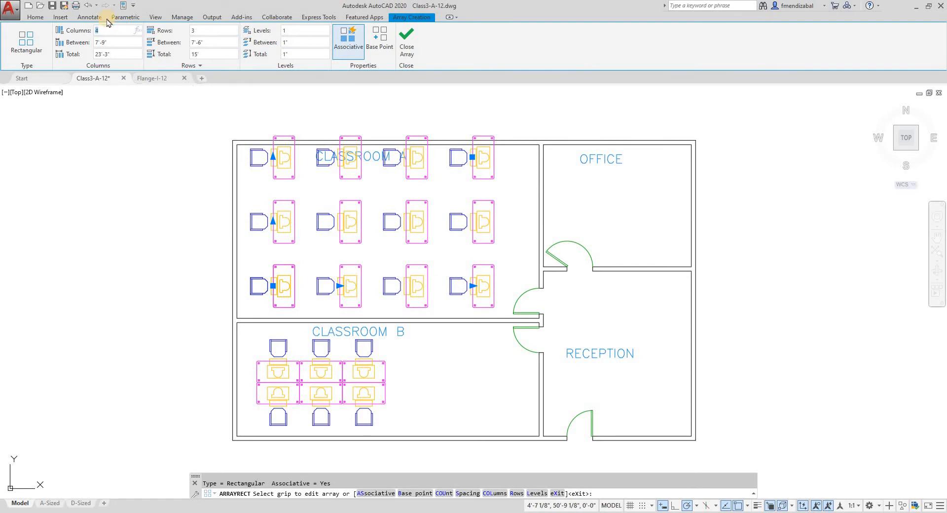
{"action": "key", "text": "Return"}
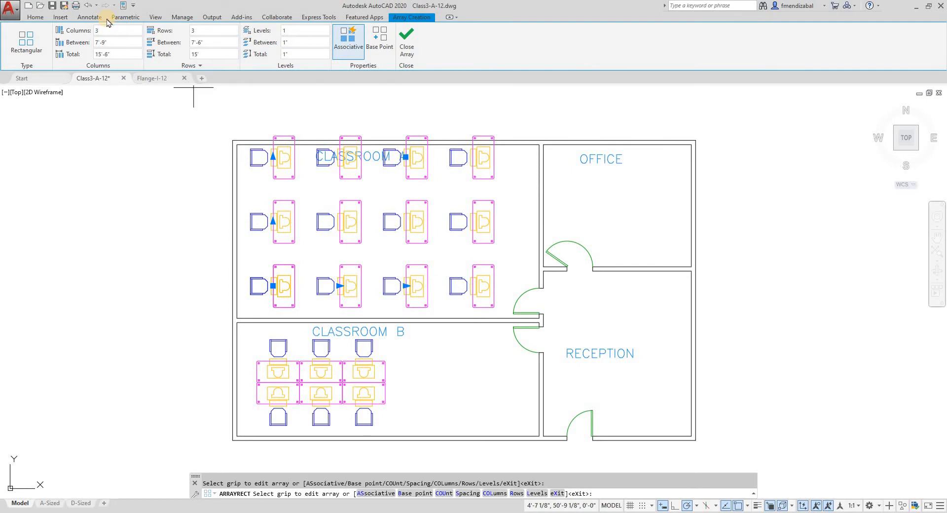
{"action": "left_click", "coordinate": [121, 40]}
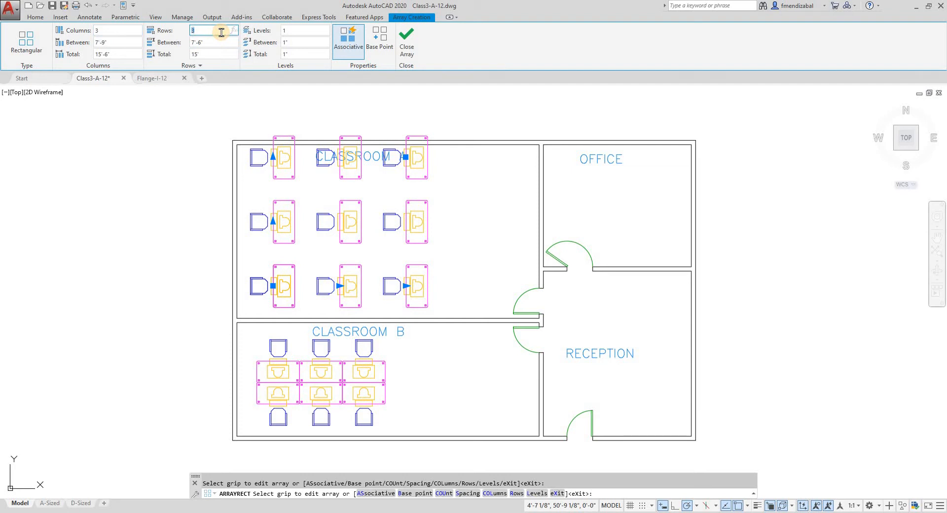
Try 4 rows in the desk array, and set the row count back to 3
{"action": "left_click", "coordinate": [222, 32]}
{"action": "type", "text": "4"}
{"action": "key", "text": "Return"}
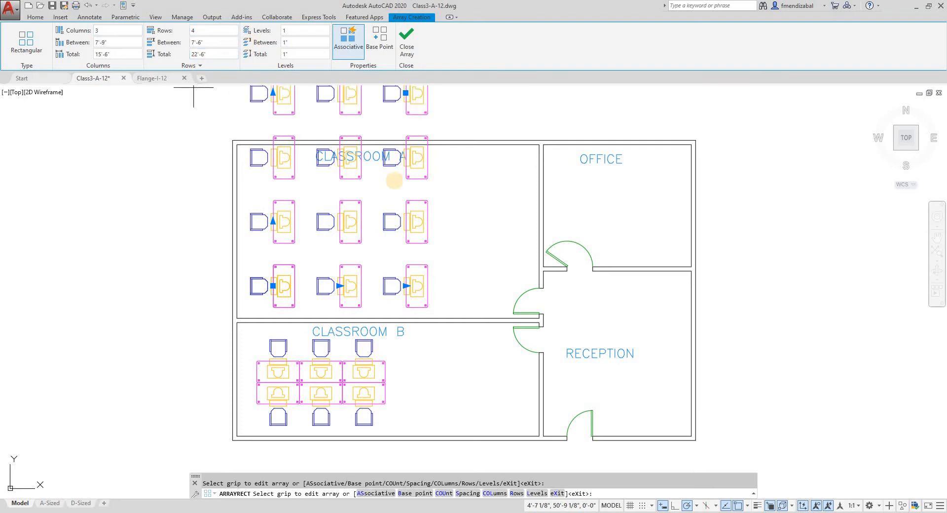
{"action": "scroll", "coordinate": [401, 161], "scroll_direction": "down", "scroll_amount": 2}
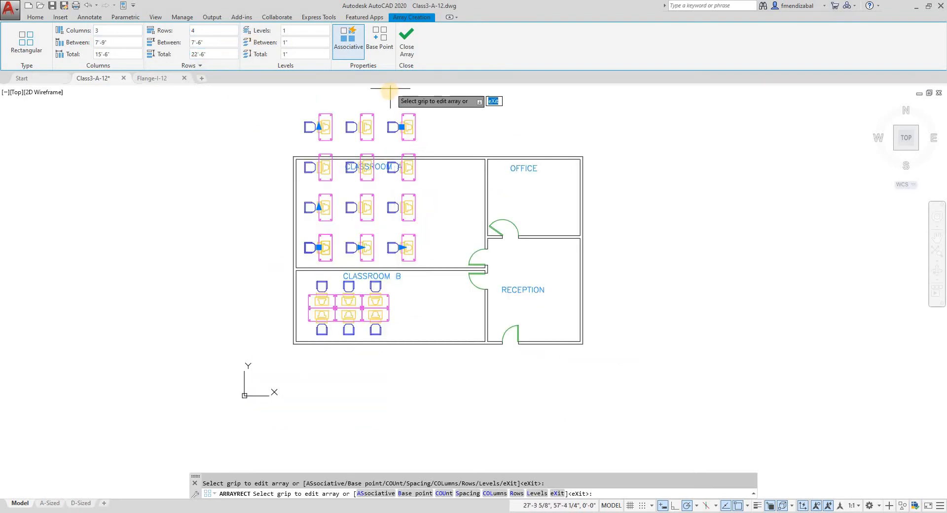
{"action": "scroll", "coordinate": [392, 92], "scroll_direction": "up", "scroll_amount": 2}
{"action": "left_click", "coordinate": [203, 32]}
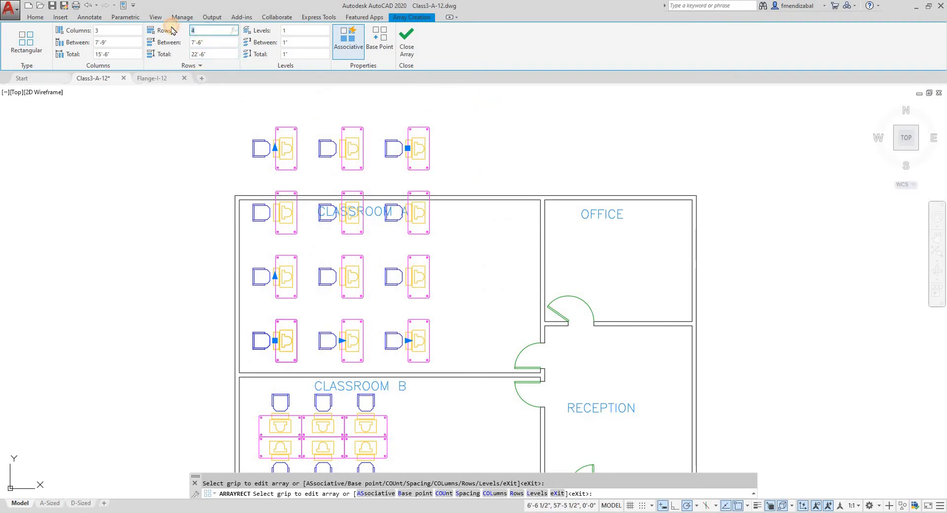
{"action": "type", "text": "3"}
{"action": "key", "text": "Return"}
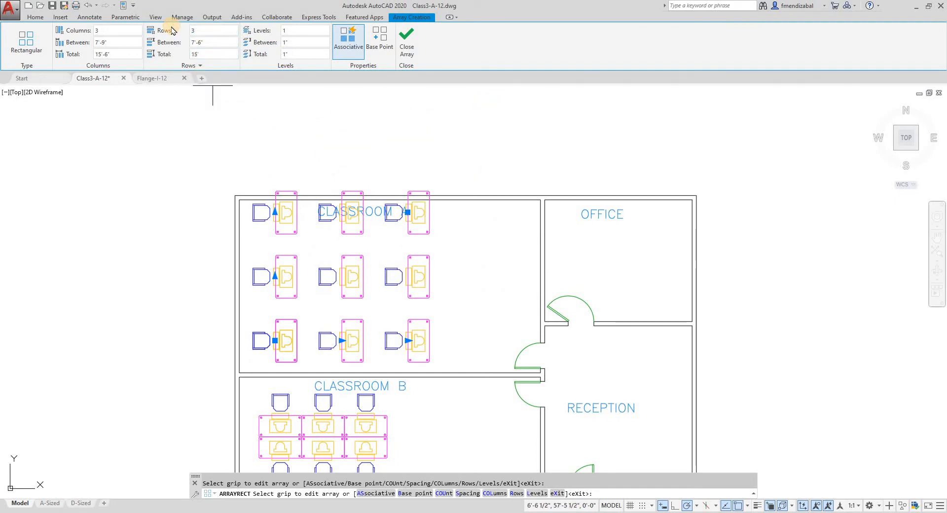
Set the desk array's column spacing to 8' and its row spacing to 6'
{"action": "left_click", "coordinate": [117, 55]}
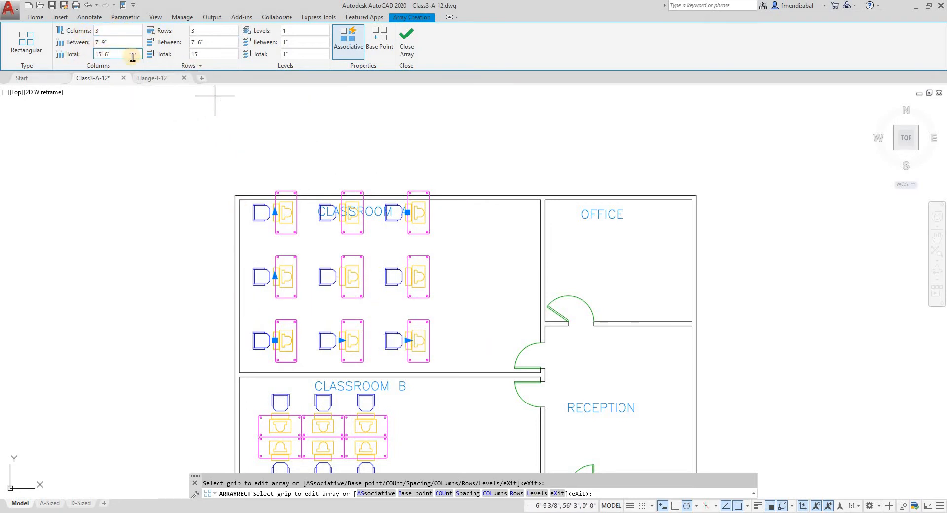
{"action": "left_click", "coordinate": [122, 43]}
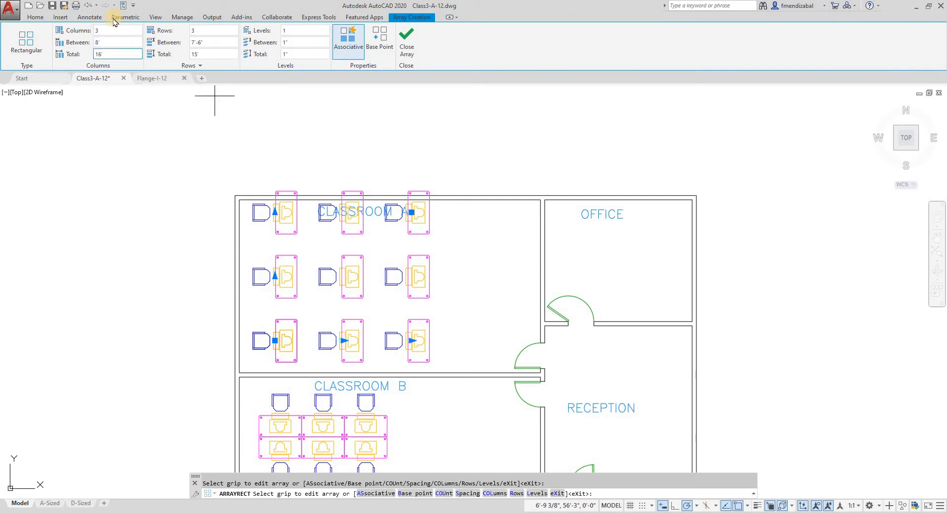
{"action": "left_click", "coordinate": [113, 31]}
{"action": "key", "text": "Return"}
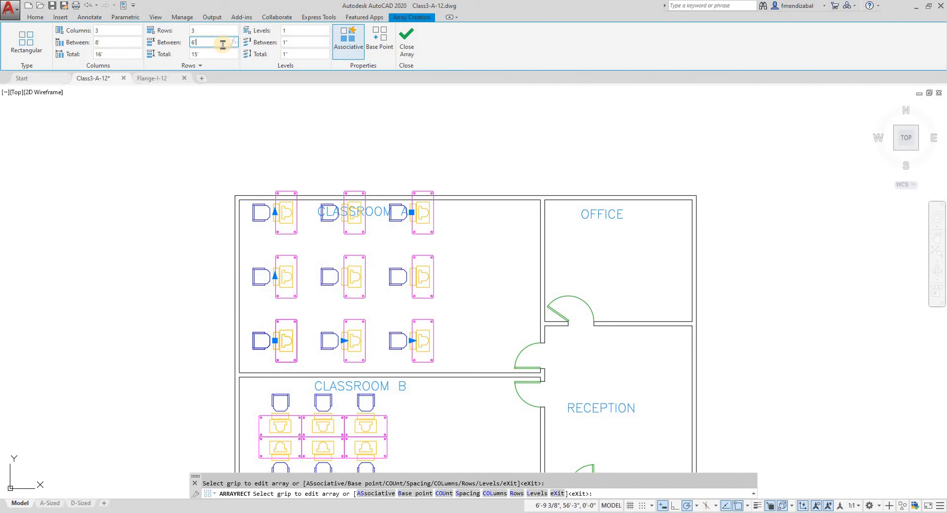
{"action": "key", "text": "Return"}
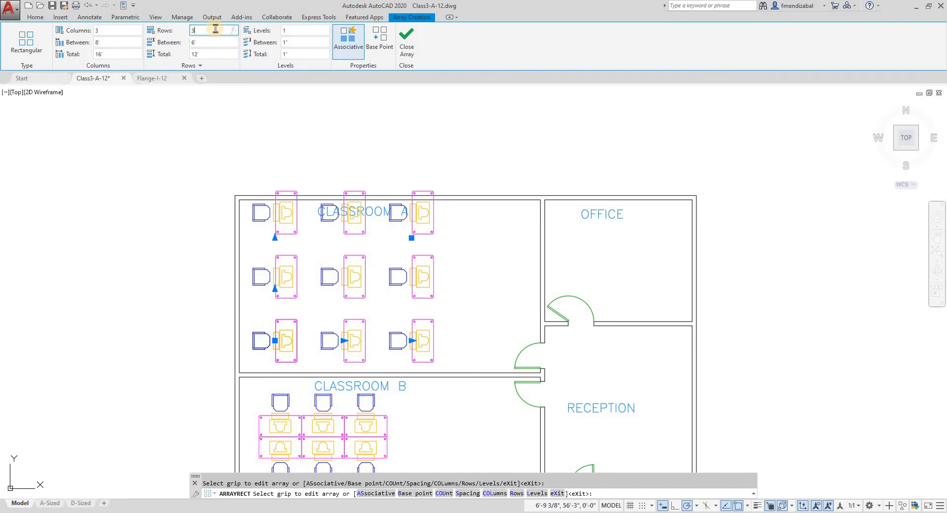
{"action": "key", "text": "Return"}
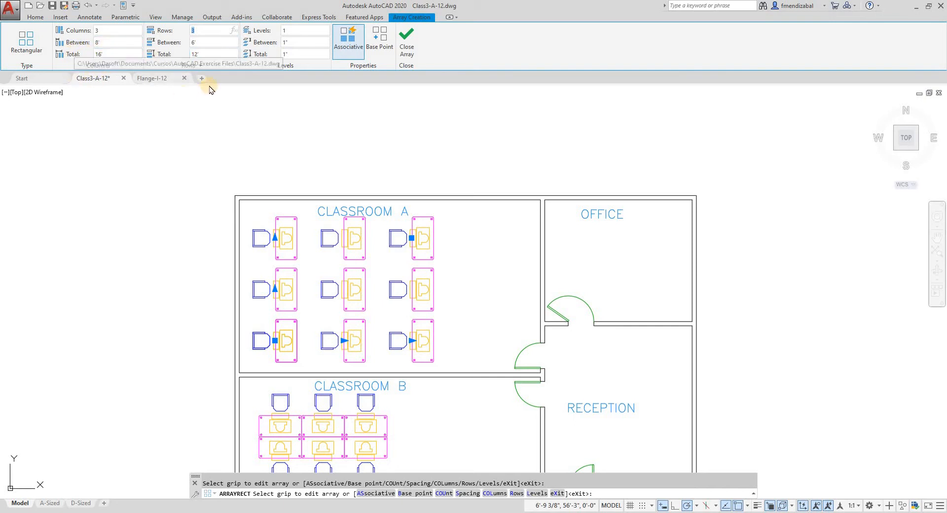
Widen the desk array's column spacing to about 9'-11 3/4" with the column spacing grip
{"action": "left_click", "coordinate": [411, 237]}
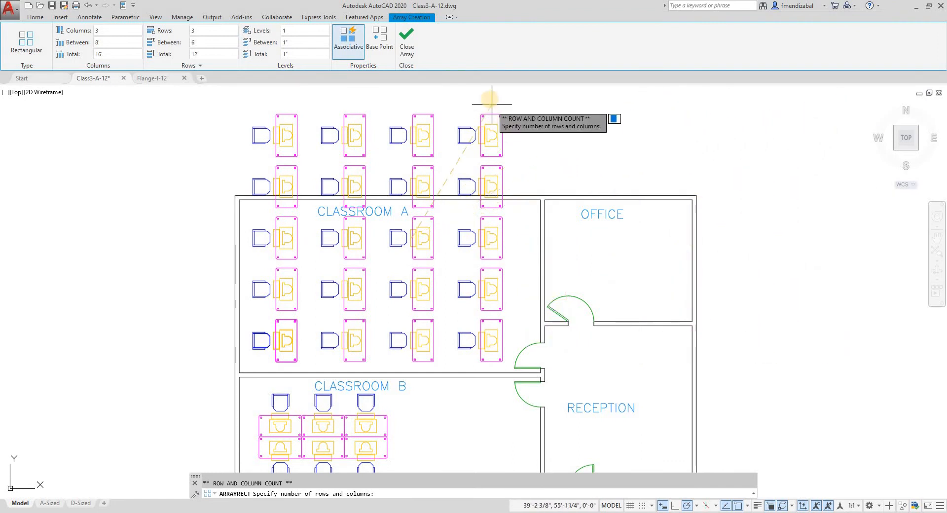
{"action": "left_click", "coordinate": [411, 229]}
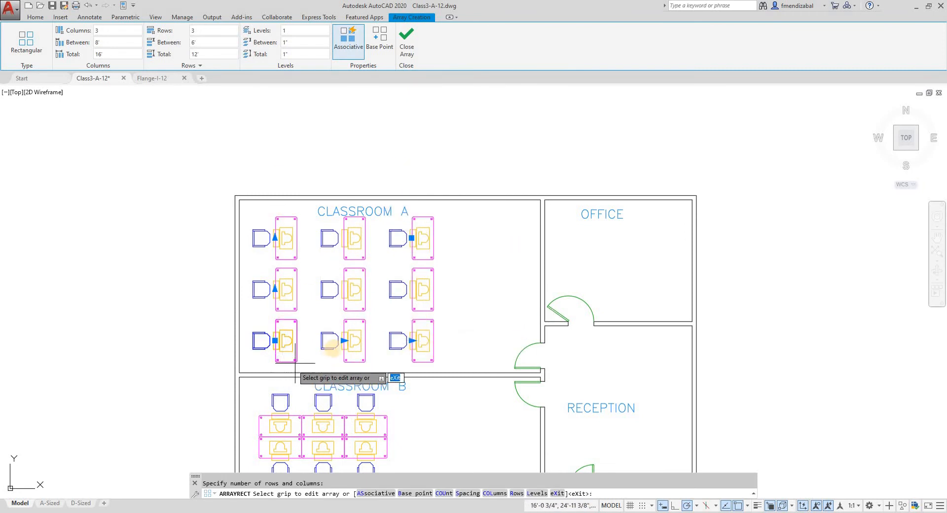
{"action": "left_click", "coordinate": [344, 340]}
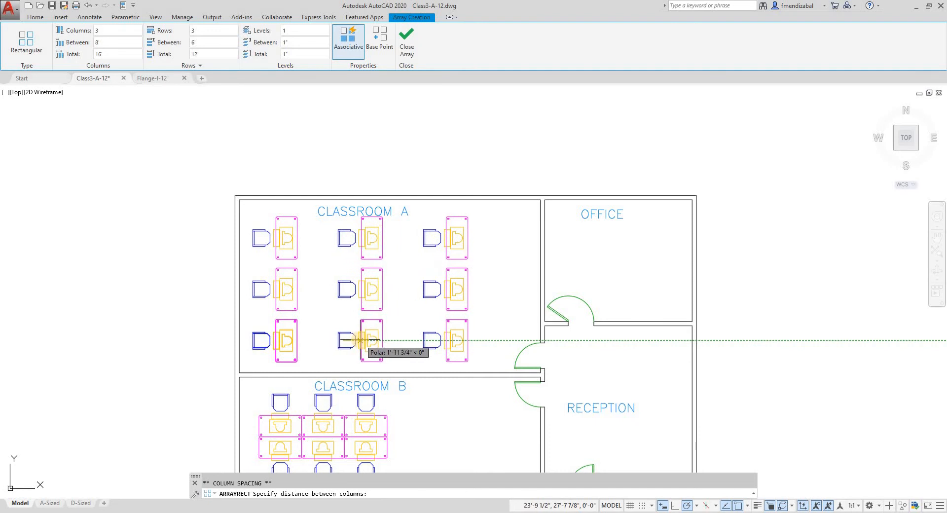
{"action": "left_click", "coordinate": [360, 340]}
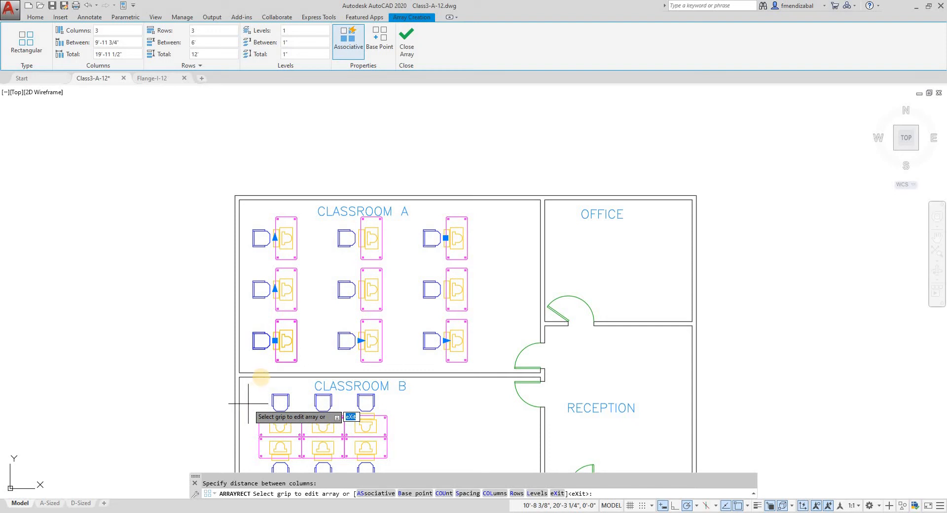
Finish the associative desk array with its defining objects erased, and select it to review its editing options
{"action": "left_click", "coordinate": [346, 30]}
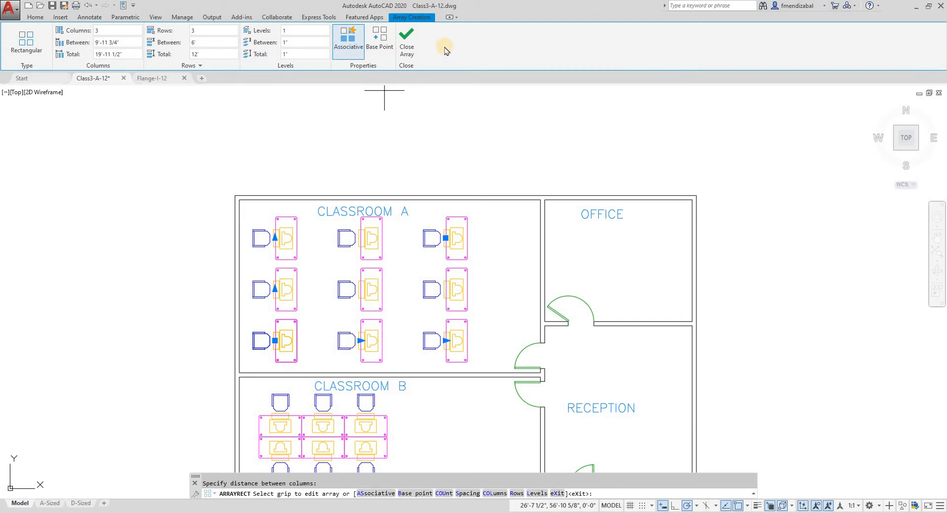
{"action": "left_click", "coordinate": [410, 45]}
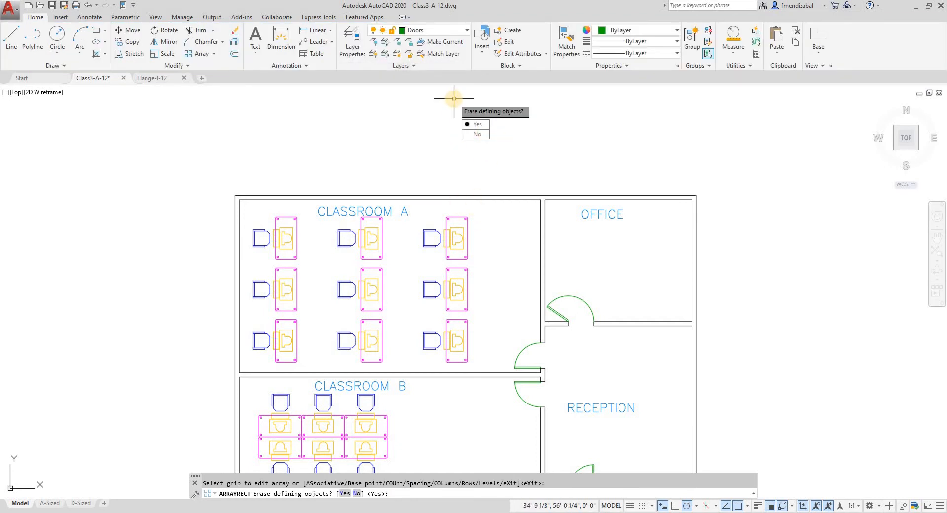
{"action": "key", "text": "Return"}
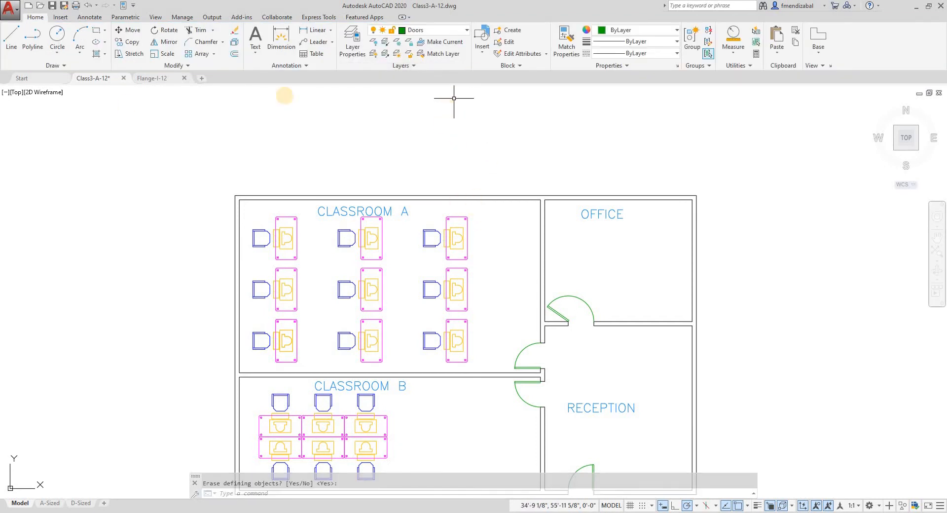
{"action": "left_click", "coordinate": [367, 285]}
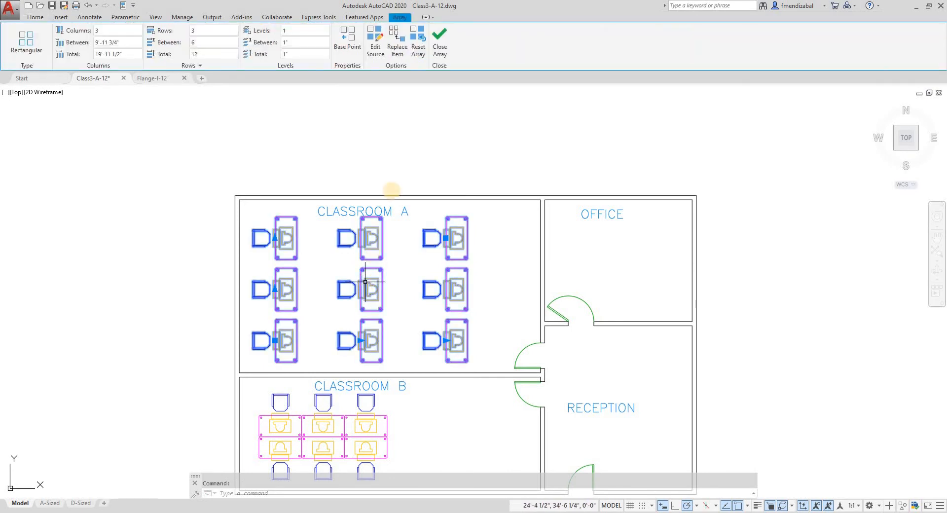
{"action": "left_click", "coordinate": [445, 43]}
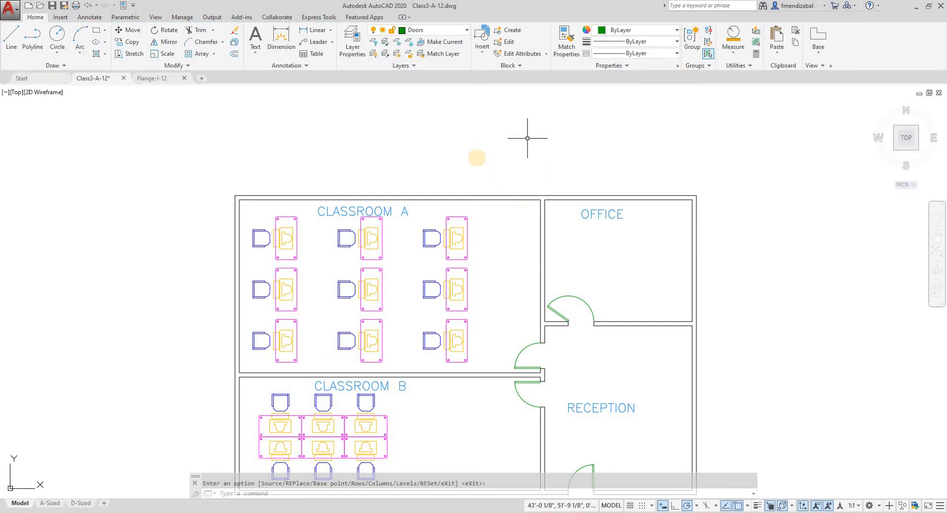
Explode the desk array in Classroom A into separate objects
{"action": "left_click", "coordinate": [454, 259]}
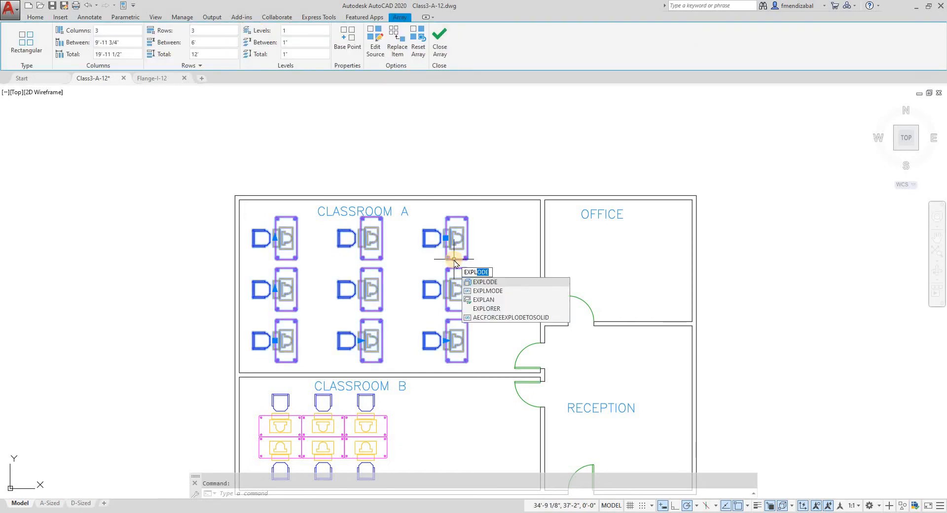
{"action": "left_click", "coordinate": [481, 281]}
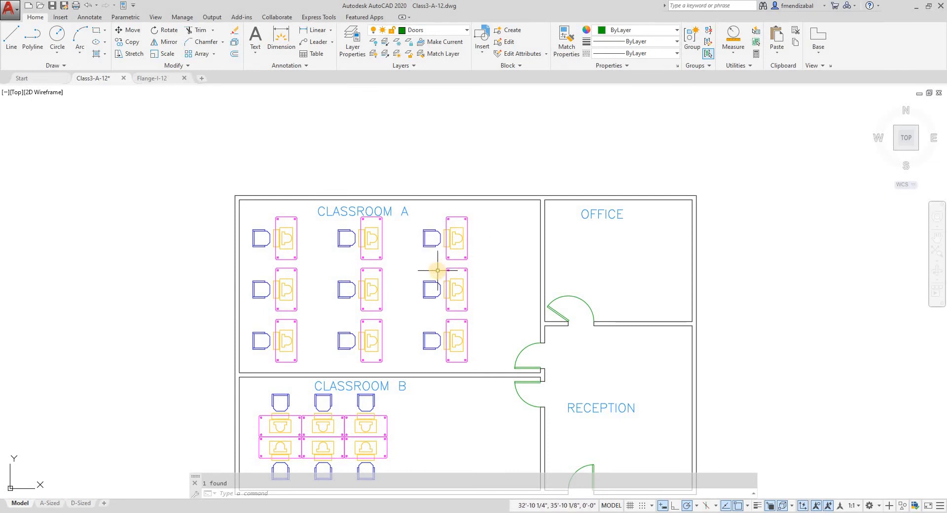
{"action": "scroll", "coordinate": [437, 270], "scroll_direction": "down", "scroll_amount": 1}
{"action": "scroll", "coordinate": [438, 270], "scroll_direction": "up", "scroll_amount": 1}
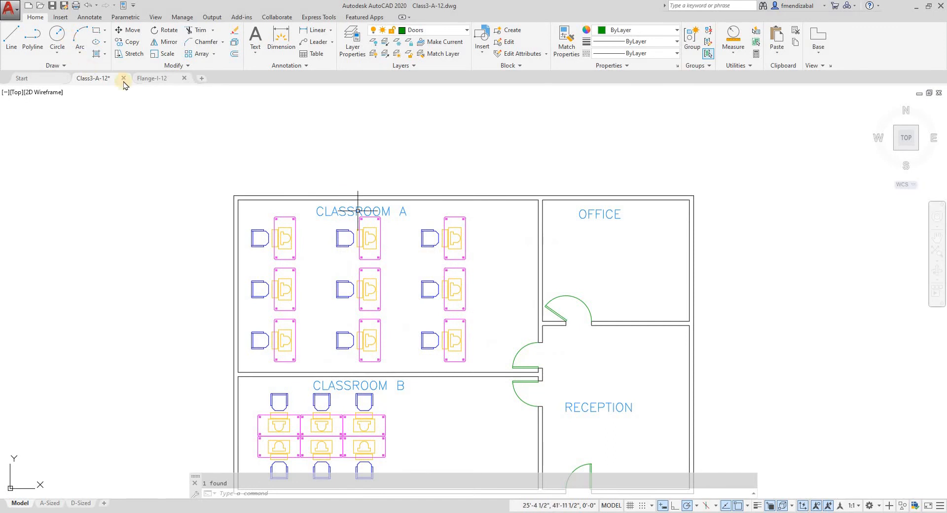
Switch to the Flange-I-12 drawing and create a polar array of the nut about the flange's center
{"action": "left_click", "coordinate": [149, 79]}
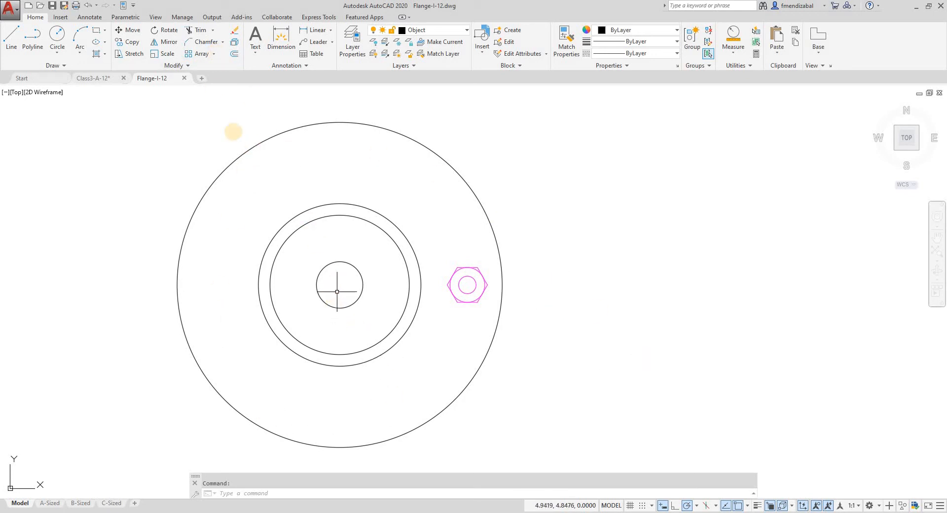
{"action": "left_click", "coordinate": [214, 53]}
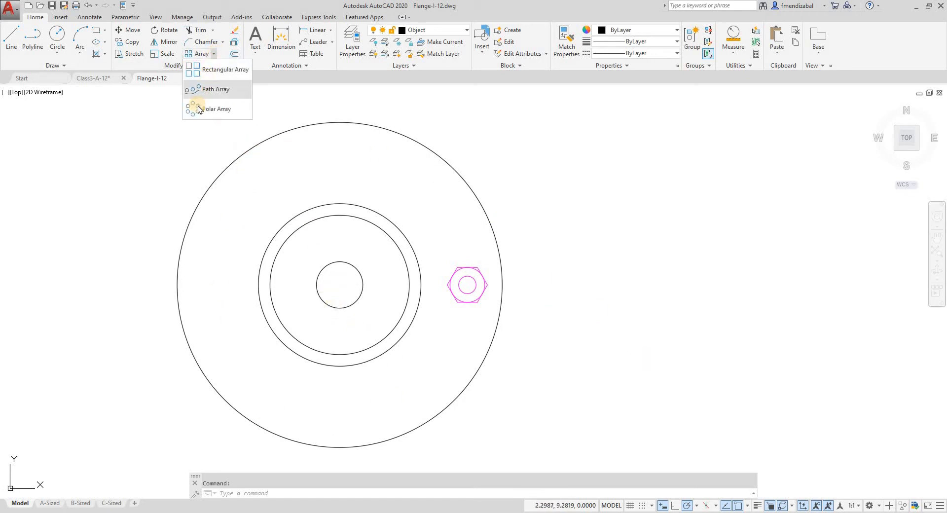
{"action": "left_click", "coordinate": [216, 109]}
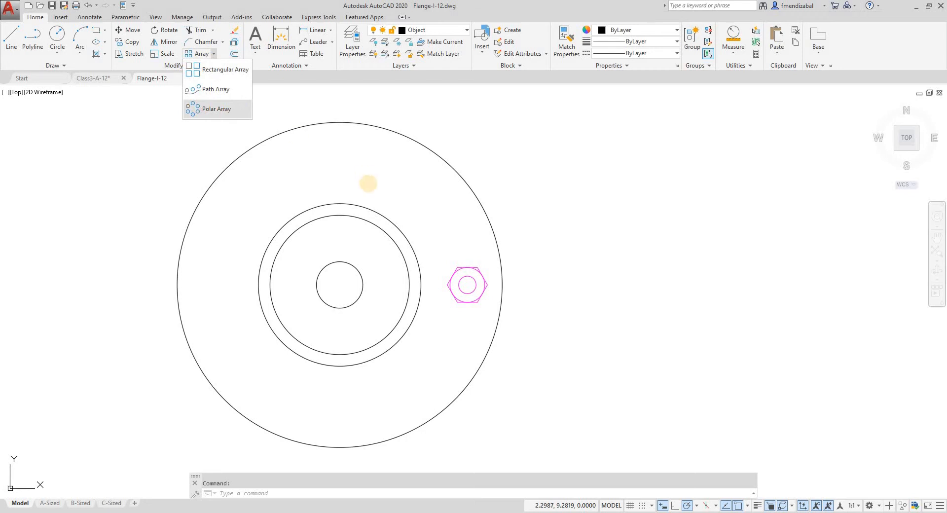
{"action": "left_click", "coordinate": [435, 250]}
{"action": "left_click", "coordinate": [499, 325]}
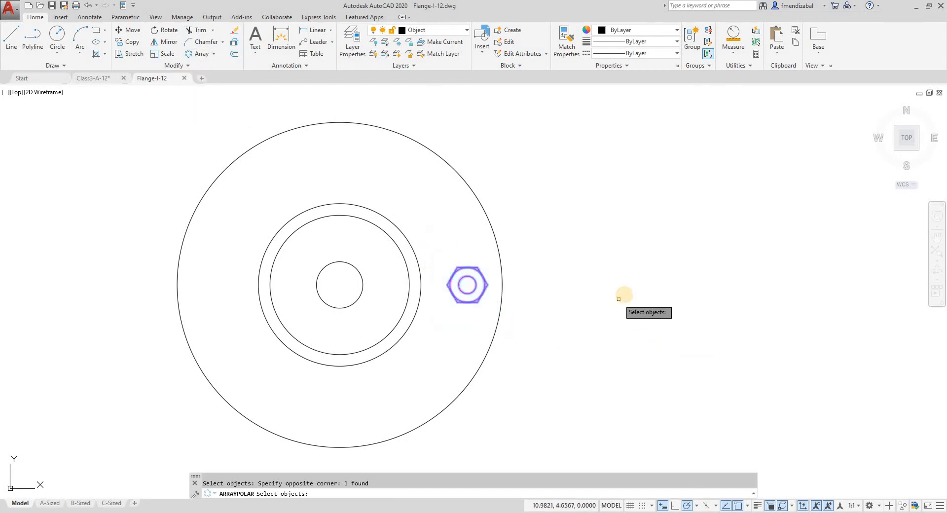
{"action": "key", "text": "Return"}
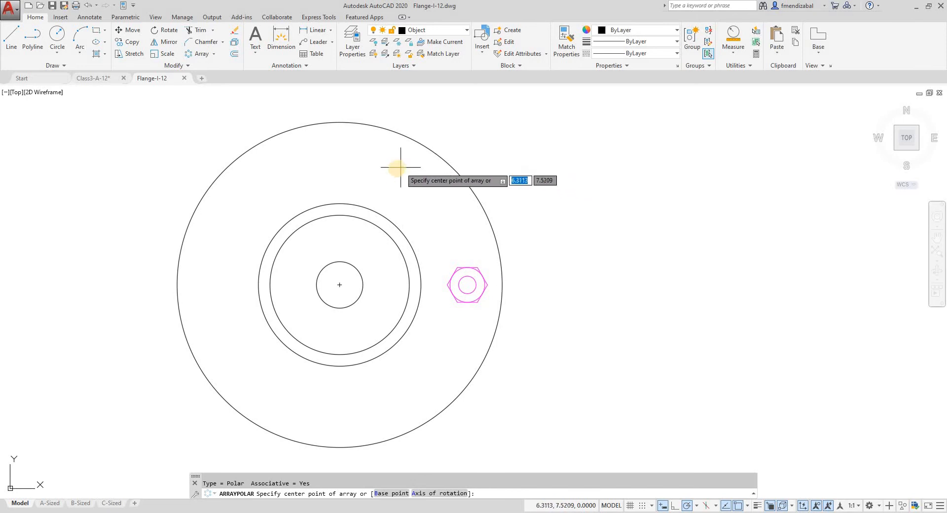
{"action": "left_click", "coordinate": [339, 285]}
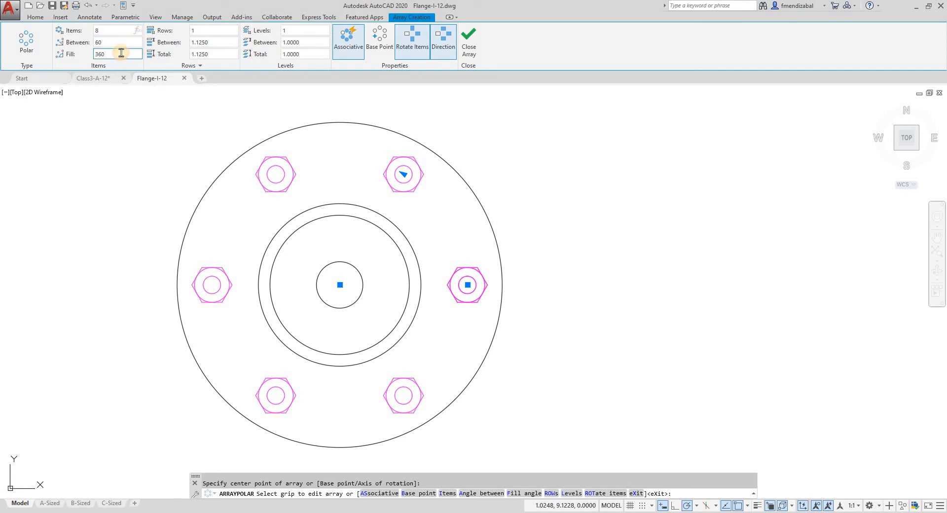
Set the nut array to 8 items with a fill angle of 180 degrees
{"action": "key", "text": "Return"}
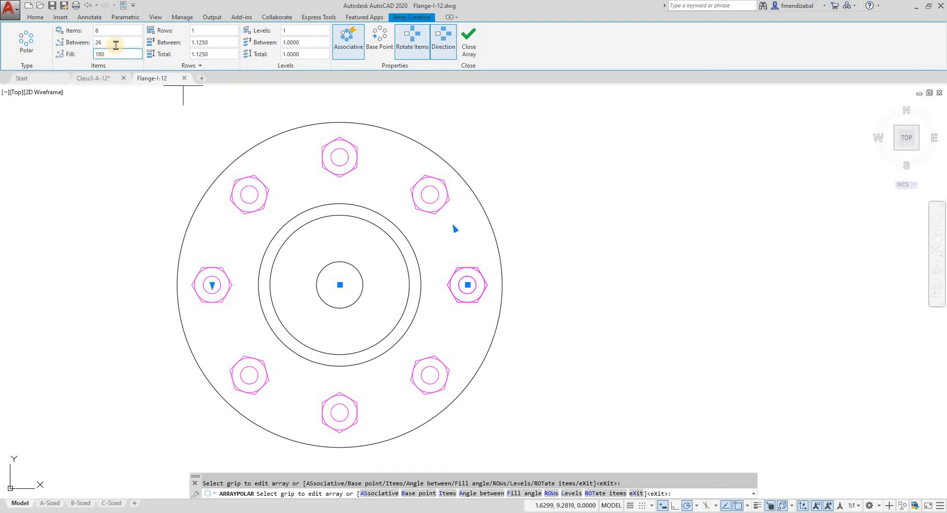
{"action": "key", "text": "Return"}
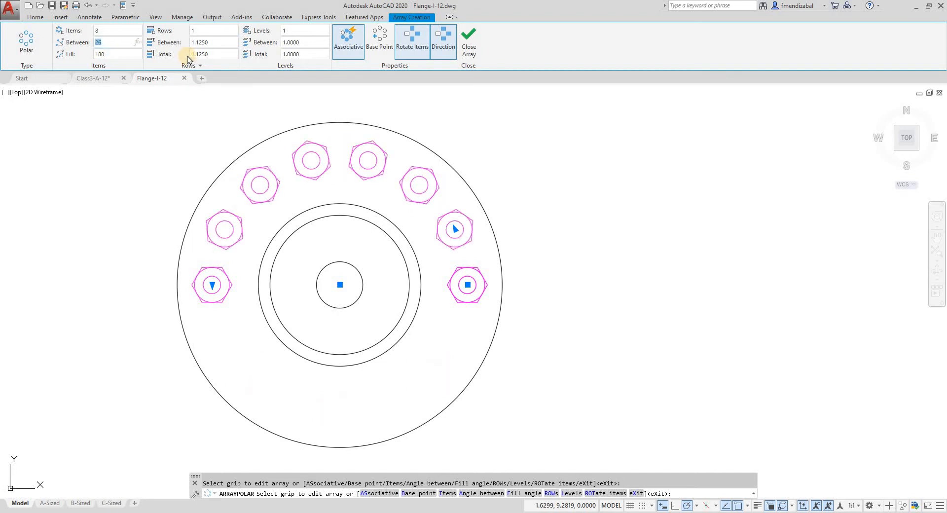
Try out the polar array's Direction and Rotate Items options, leaving both switched on
{"action": "left_click", "coordinate": [449, 51]}
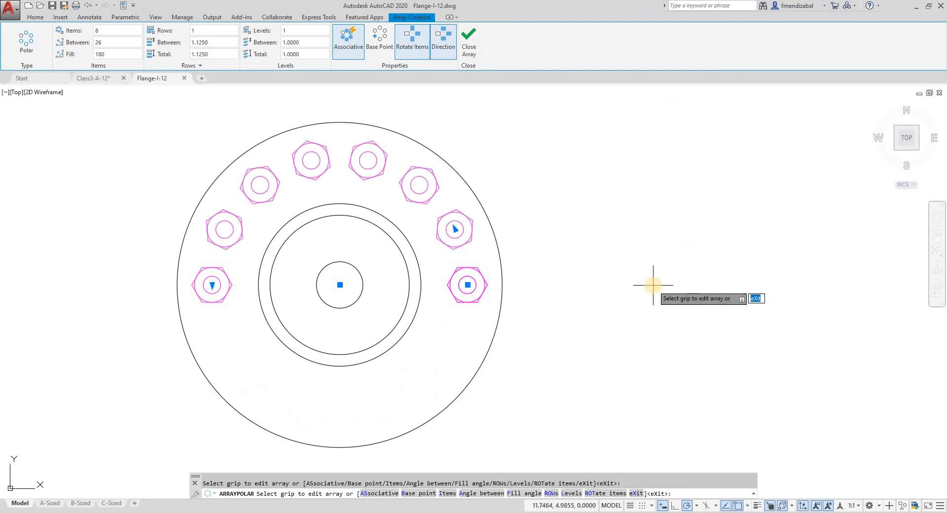
{"action": "scroll", "coordinate": [475, 302], "scroll_direction": "up", "scroll_amount": 2}
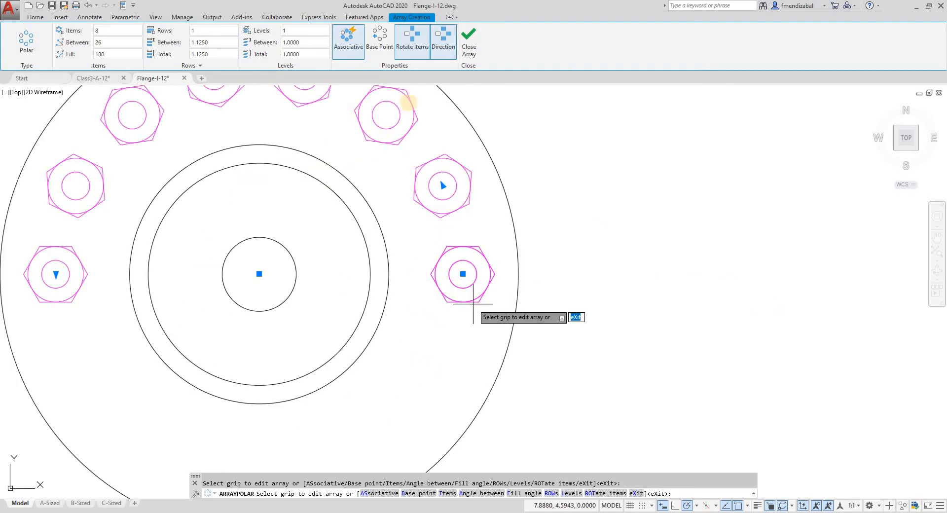
{"action": "left_click", "coordinate": [418, 45]}
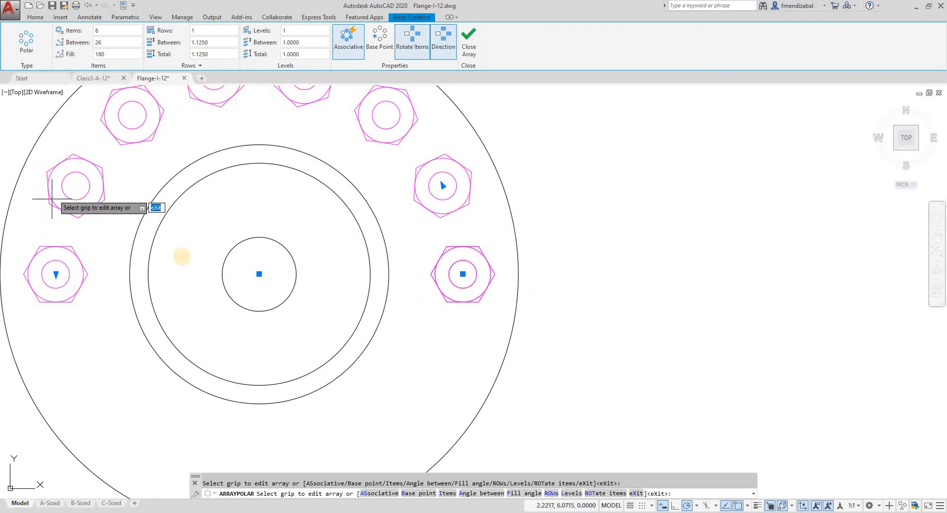
{"action": "left_click", "coordinate": [412, 49]}
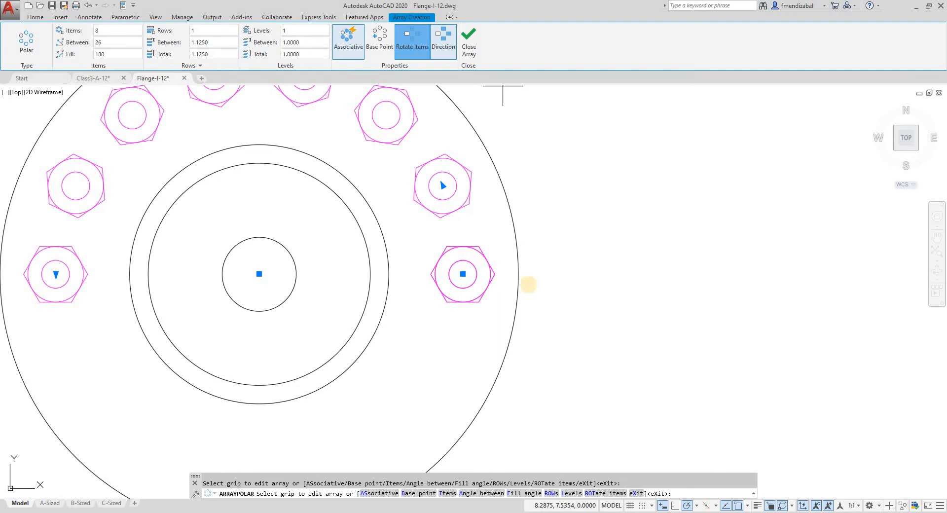
{"action": "left_click", "coordinate": [403, 43]}
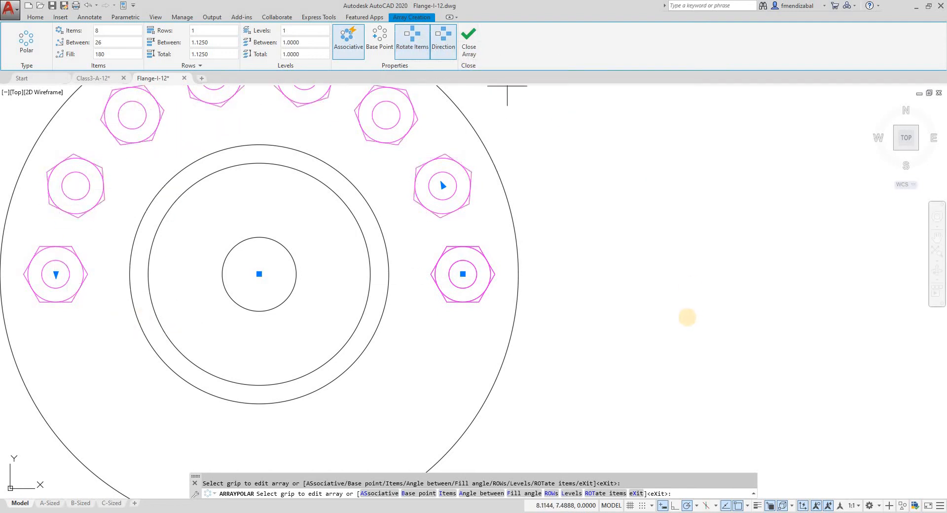
Increase the nut array to 12 items with the item count grip
{"action": "scroll", "coordinate": [687, 316], "scroll_direction": "down", "scroll_amount": 4}
{"action": "scroll", "coordinate": [691, 298], "scroll_direction": "up", "scroll_amount": 2}
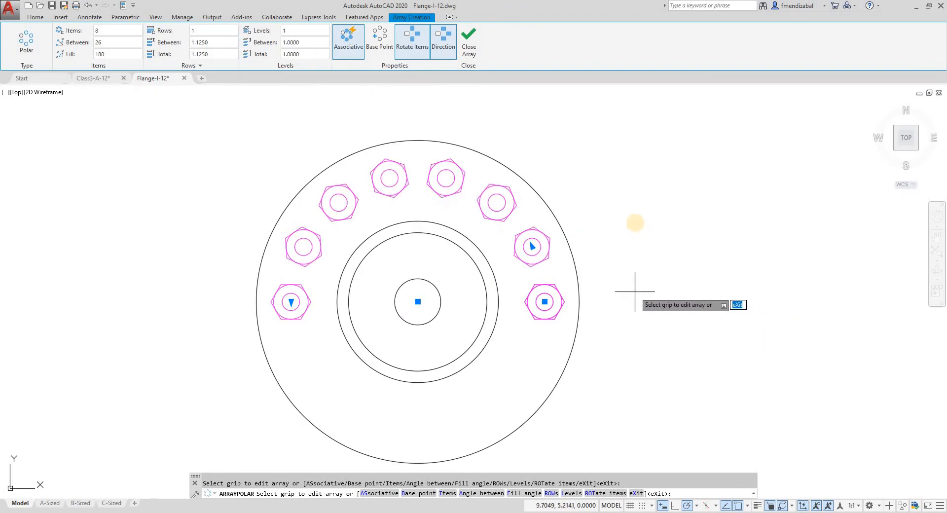
{"action": "left_click", "coordinate": [291, 302]}
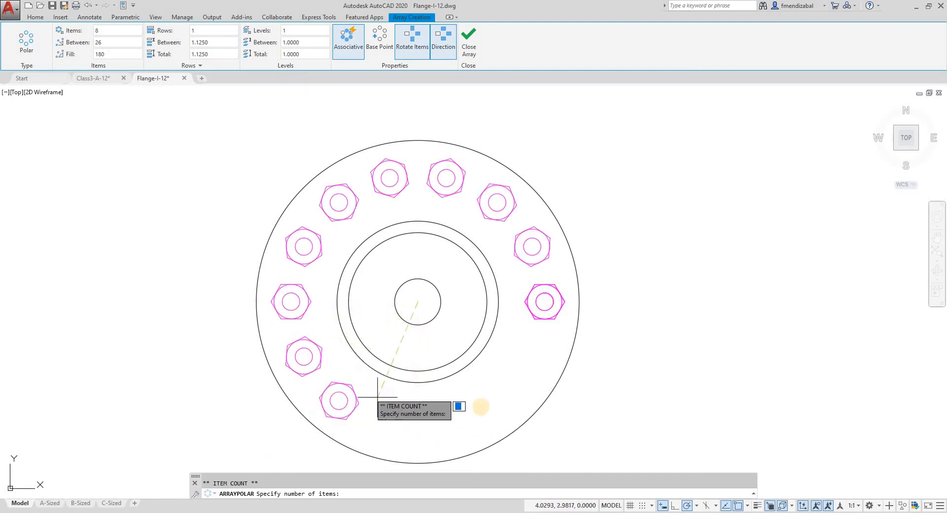
{"action": "left_click", "coordinate": [494, 402]}
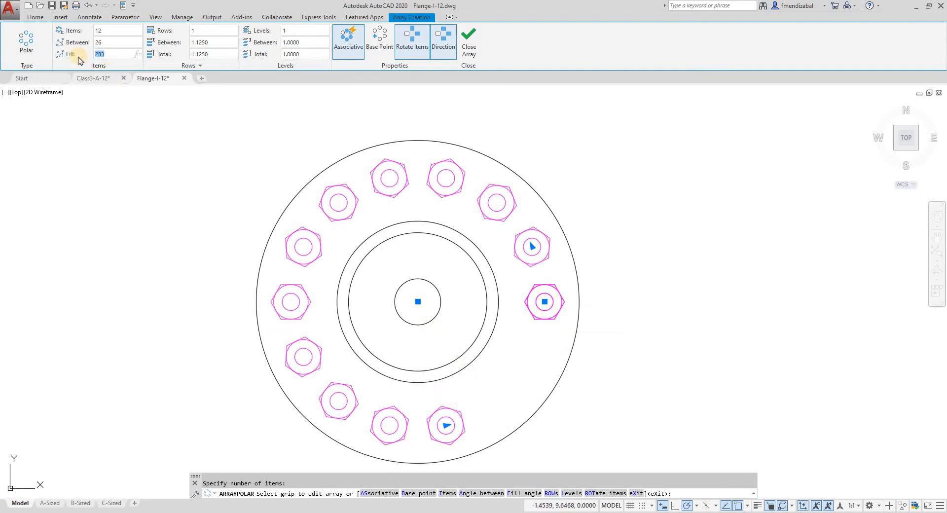
Set the nut array's fill angle to 180 degrees and its number of items to 5
{"action": "type", "text": "180"}
{"action": "key", "text": "Return"}
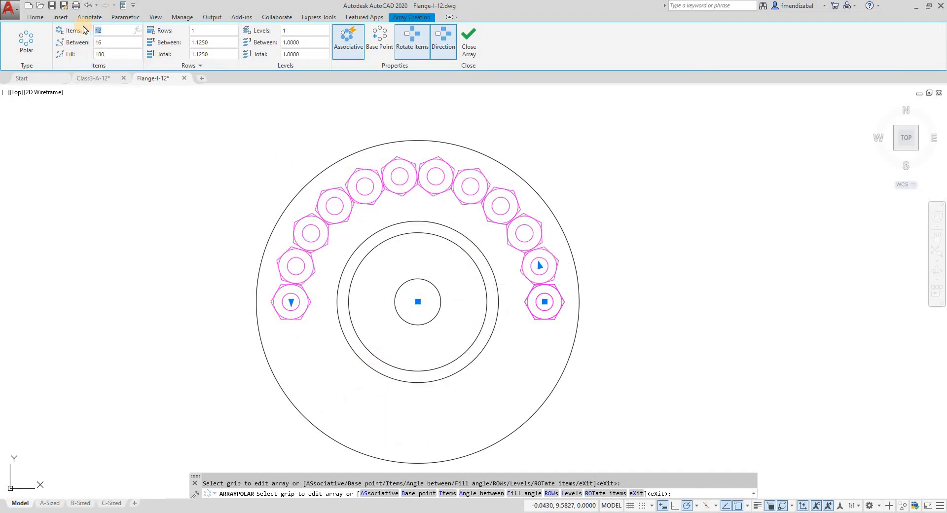
{"action": "type", "text": "5"}
{"action": "key", "text": "Return"}
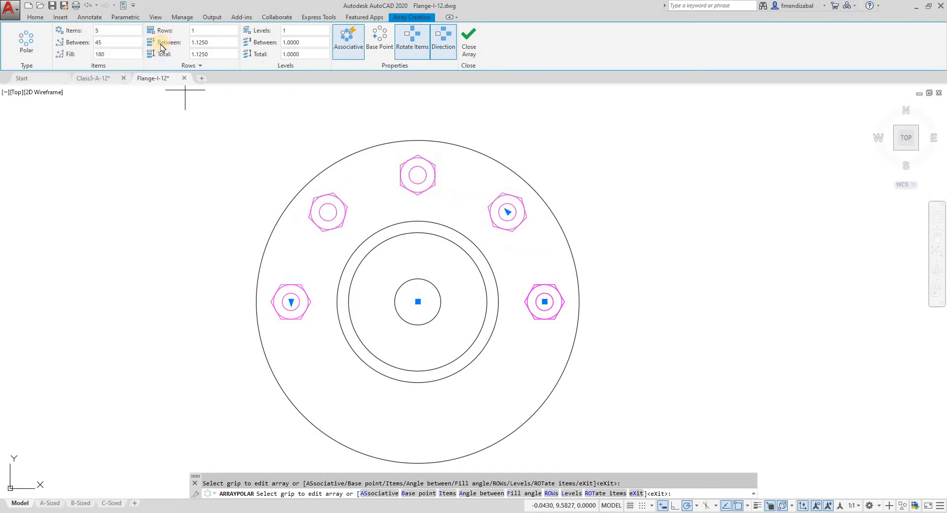
Widen the angle between nuts to about 68 degrees with the angle grip, and set the fill angle to 360 degrees
{"action": "left_click", "coordinate": [506, 212]}
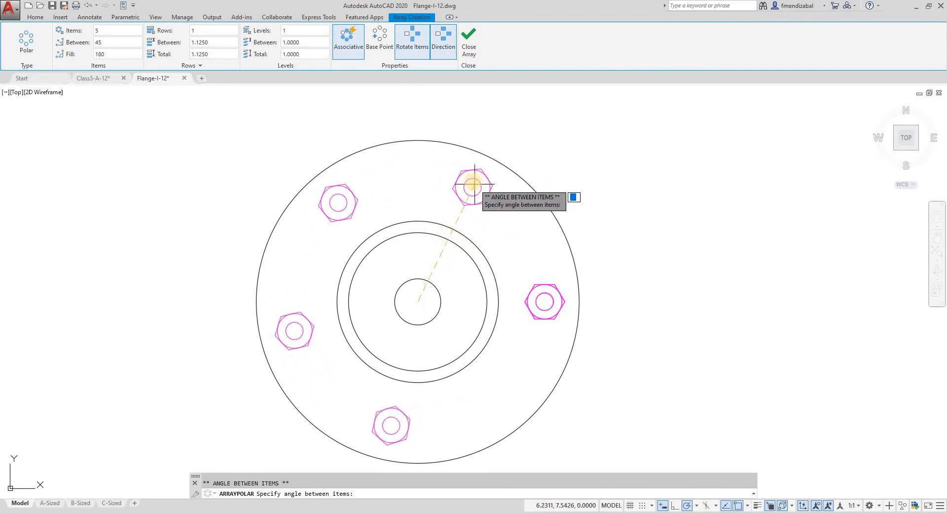
{"action": "left_click", "coordinate": [465, 184]}
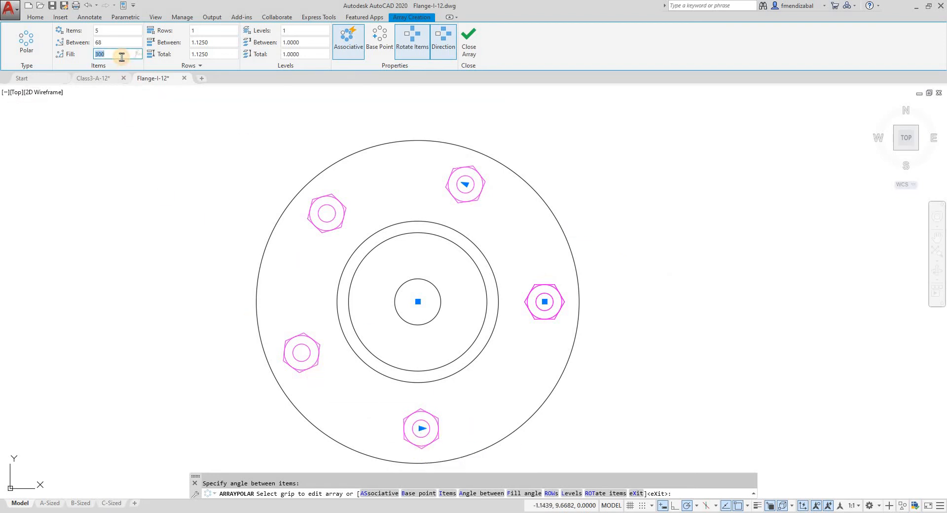
{"action": "key", "text": "Return"}
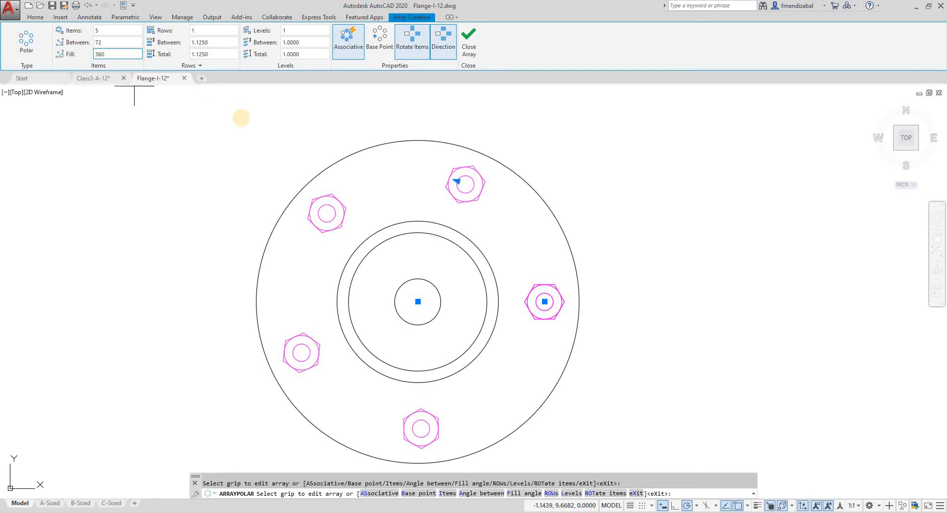
Finish the associative polar nut array with its defining objects erased
{"action": "left_click", "coordinate": [468, 44]}
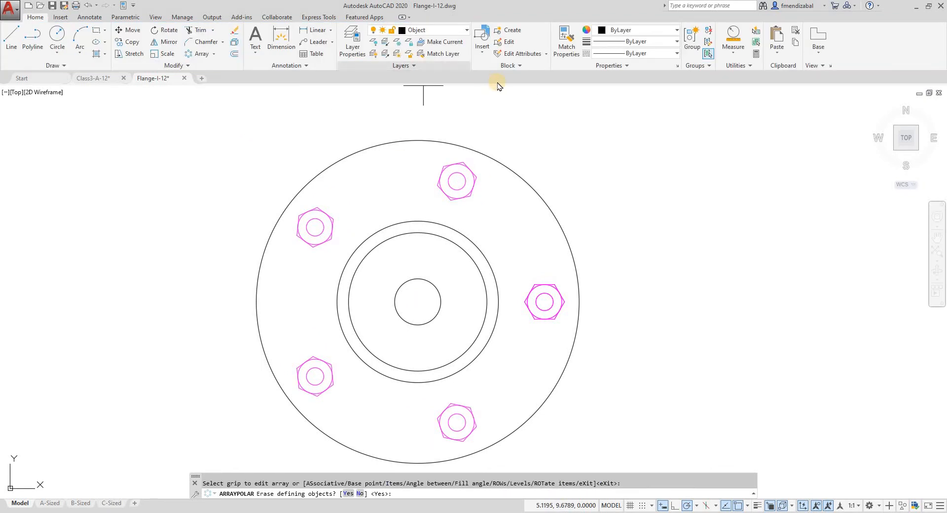
{"action": "scroll", "coordinate": [498, 89], "scroll_direction": "down", "scroll_amount": 5}
{"action": "middle_click_drag", "start_coordinate": [543, 132], "coordinate": [383, 245]}
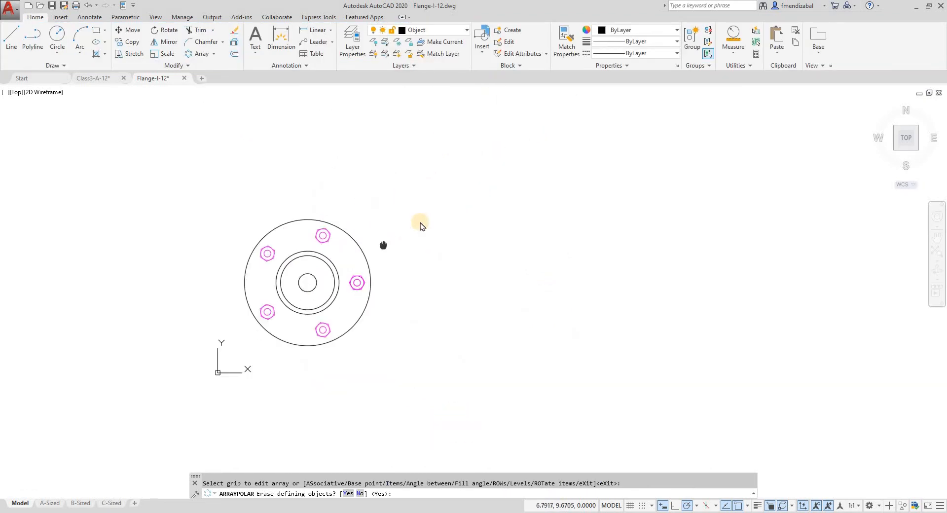
{"action": "scroll", "coordinate": [400, 230], "scroll_direction": "up", "scroll_amount": 2}
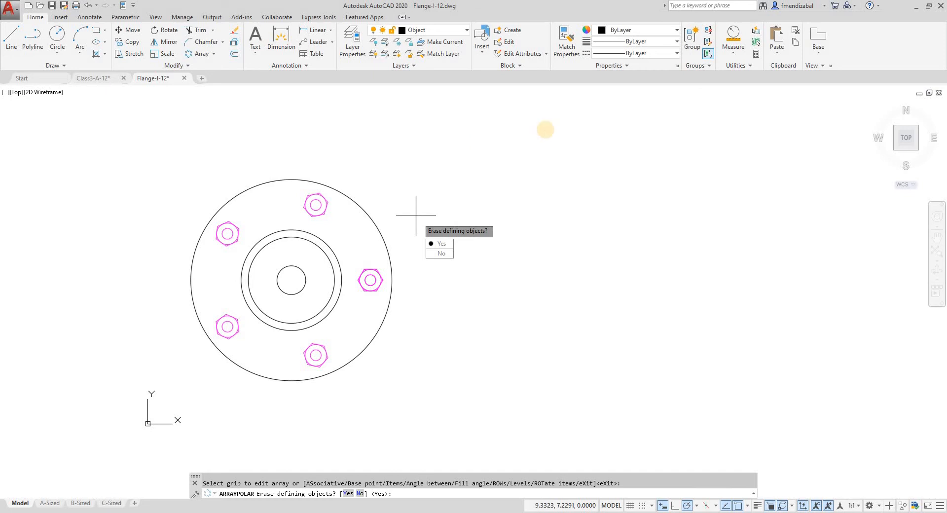
{"action": "key", "text": "Return"}
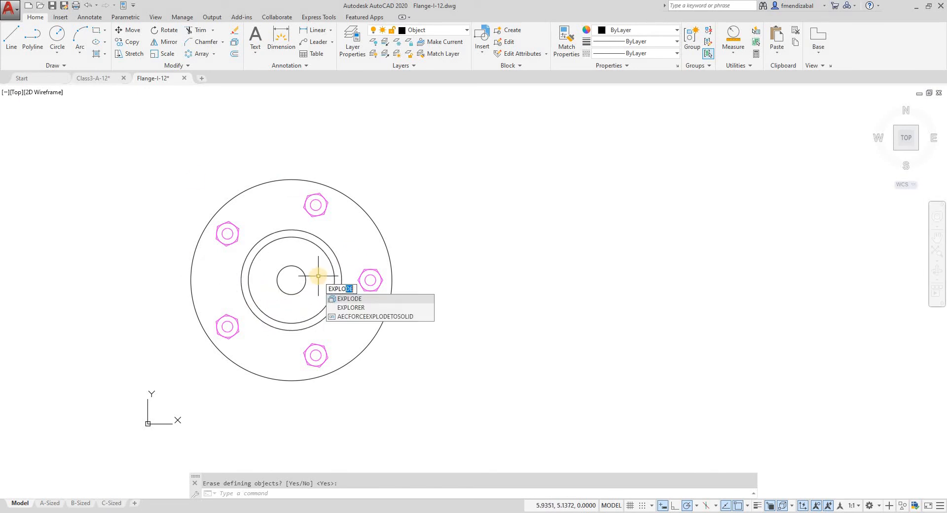
Explode the polar array on the flange into separate nuts
{"action": "key", "text": "Return"}
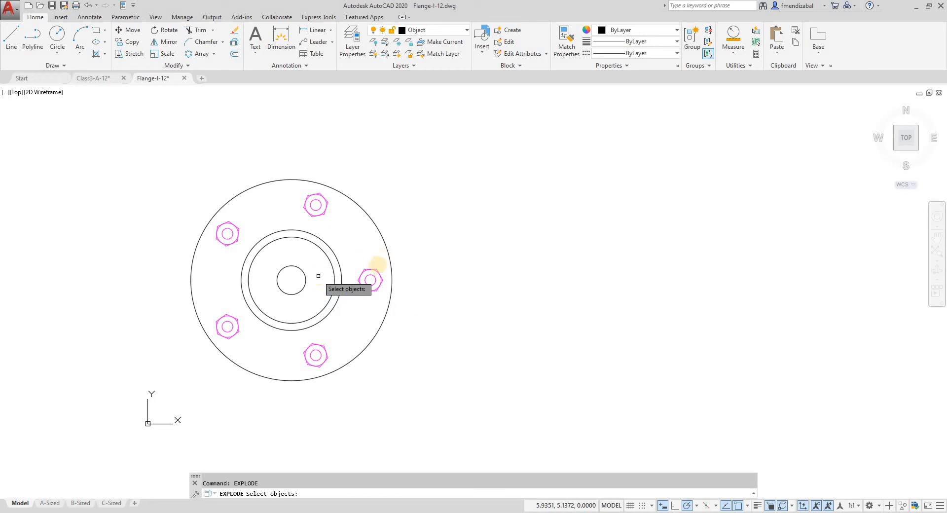
{"action": "left_click", "coordinate": [372, 270]}
{"action": "right_click", "coordinate": [392, 364]}
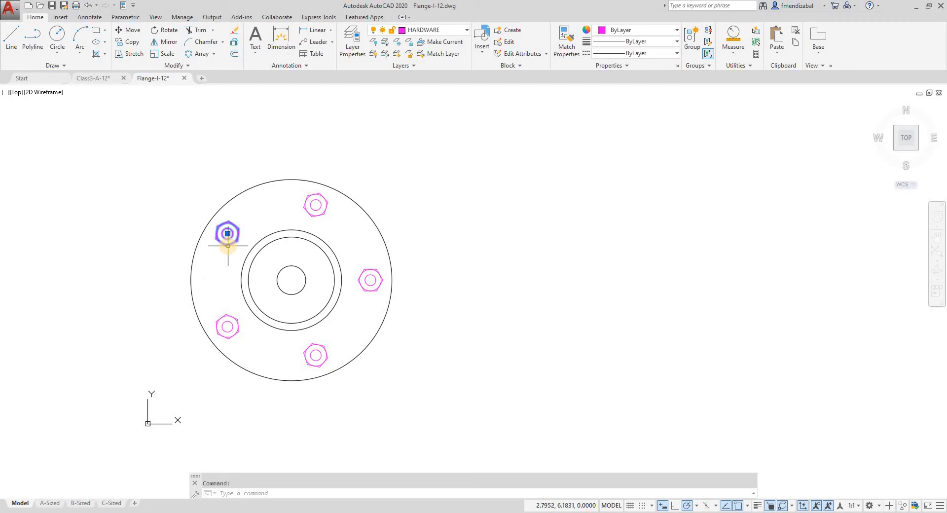
Move the upper-left nut off the flange to the empty space on the right and delete it
{"action": "left_click", "coordinate": [227, 233]}
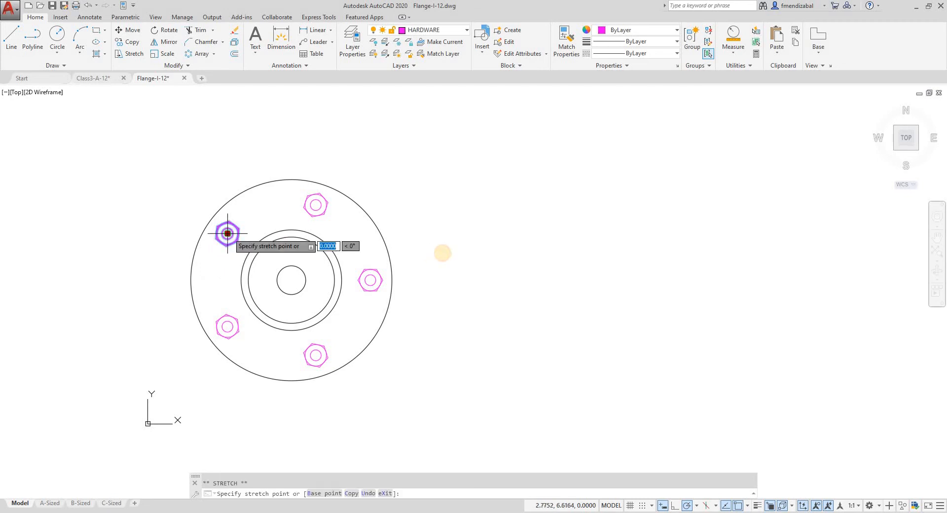
{"action": "left_click", "coordinate": [443, 252]}
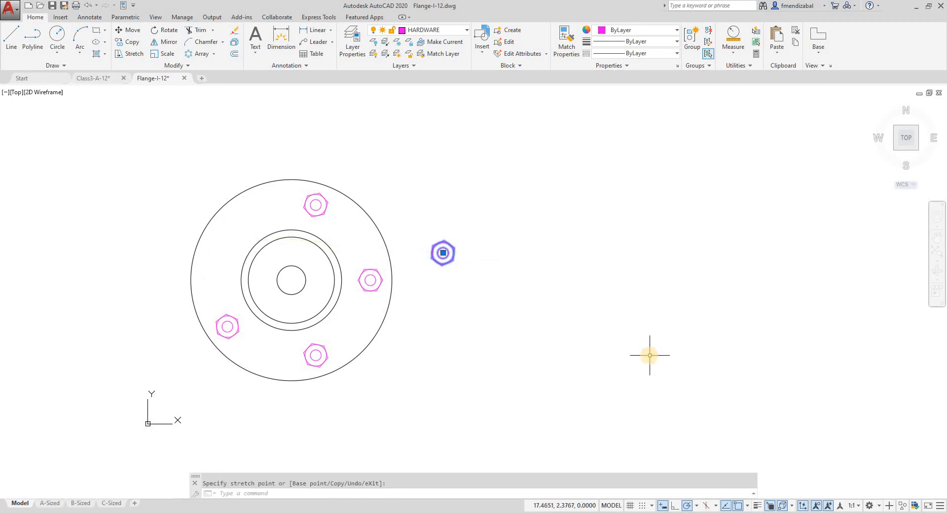
{"action": "key", "text": "Delete"}
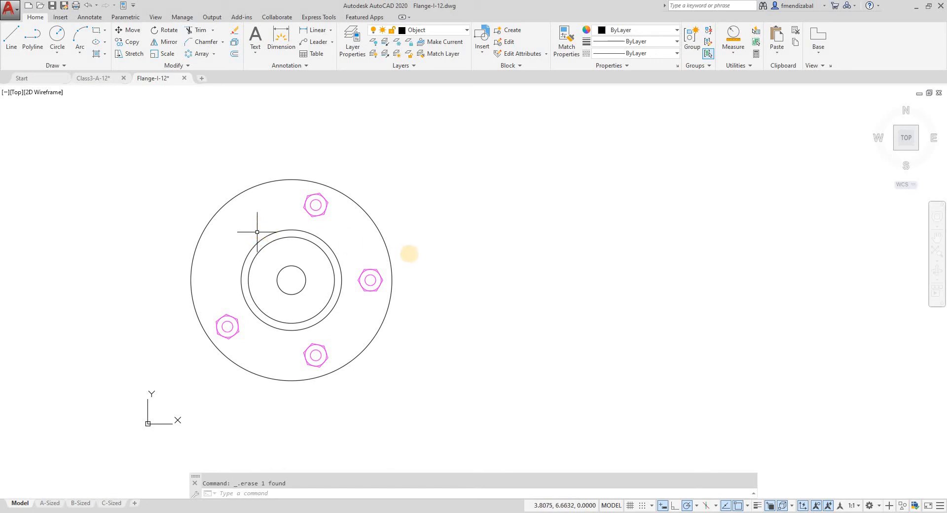
Draw a wavy five-point fit spline about 20 units long beside the flange, rising from its lower start to its upper end
{"action": "middle_click_drag", "start_coordinate": [411, 253], "coordinate": [343, 238]}
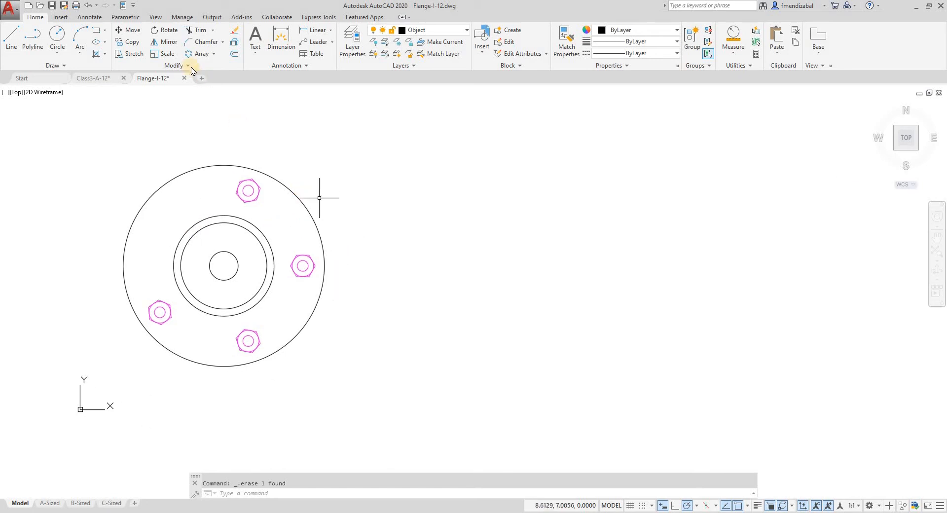
{"action": "left_click", "coordinate": [213, 53]}
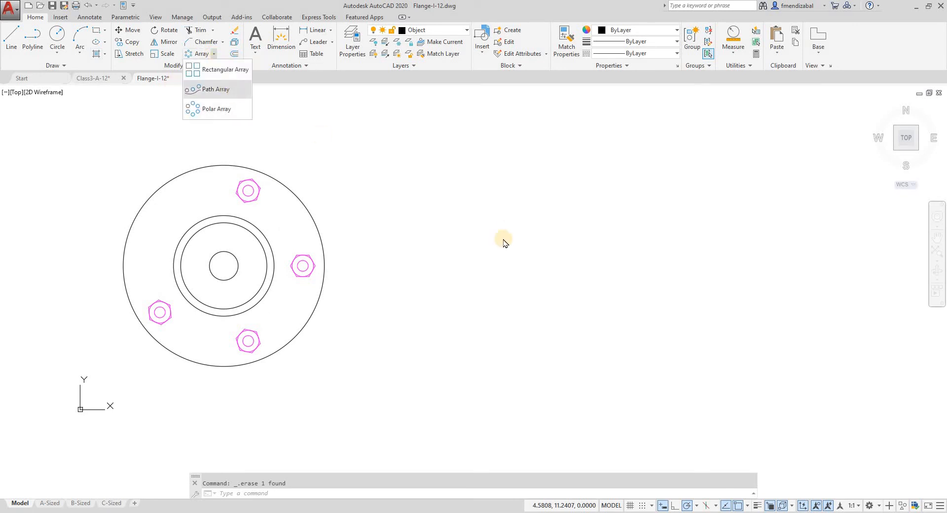
{"action": "key", "text": "Escape"}
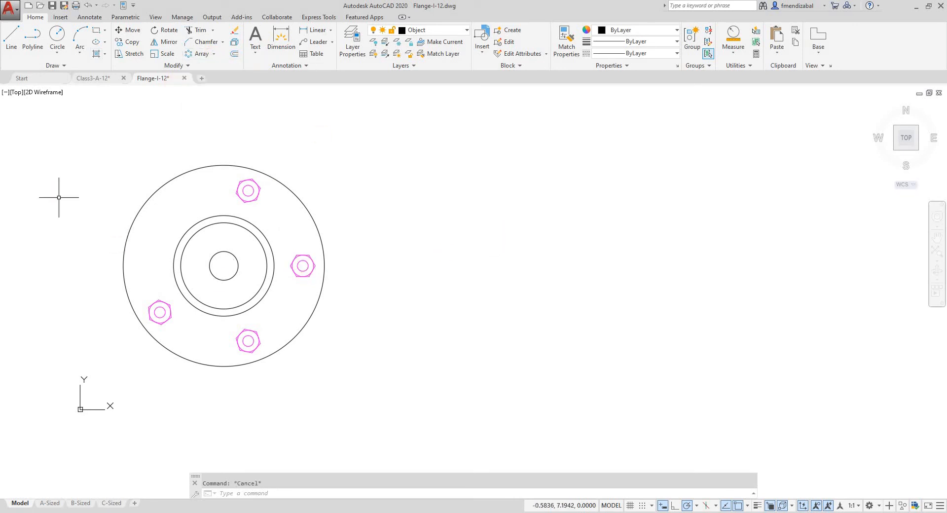
{"action": "left_click", "coordinate": [63, 67]}
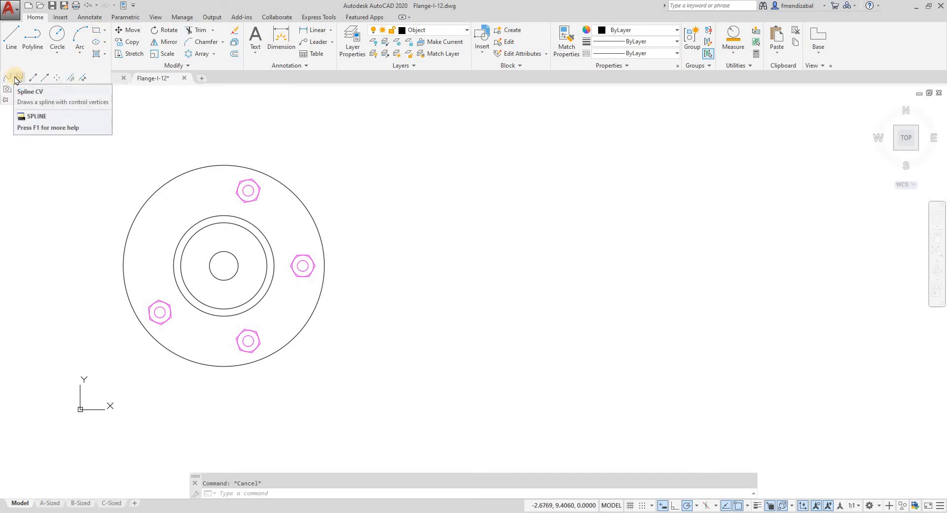
{"action": "left_click", "coordinate": [10, 78]}
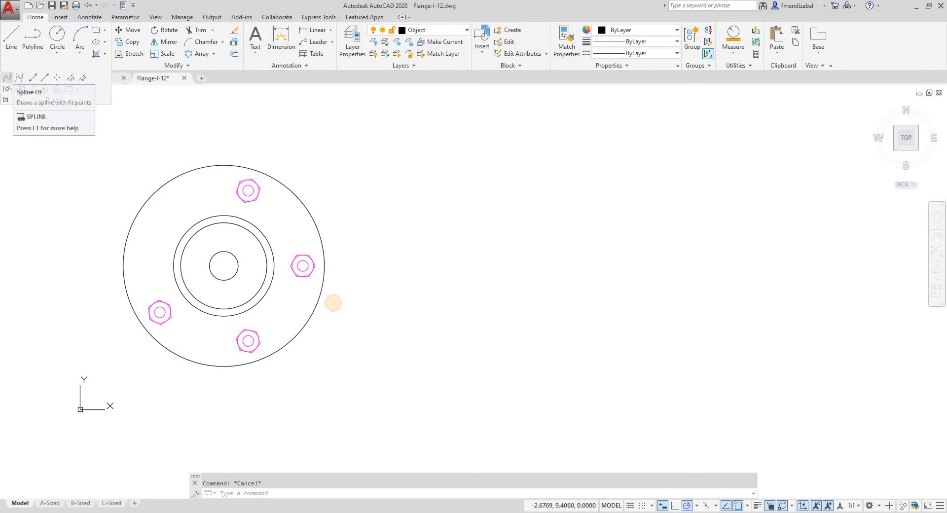
{"action": "left_click", "coordinate": [405, 402]}
{"action": "left_click", "coordinate": [508, 241]}
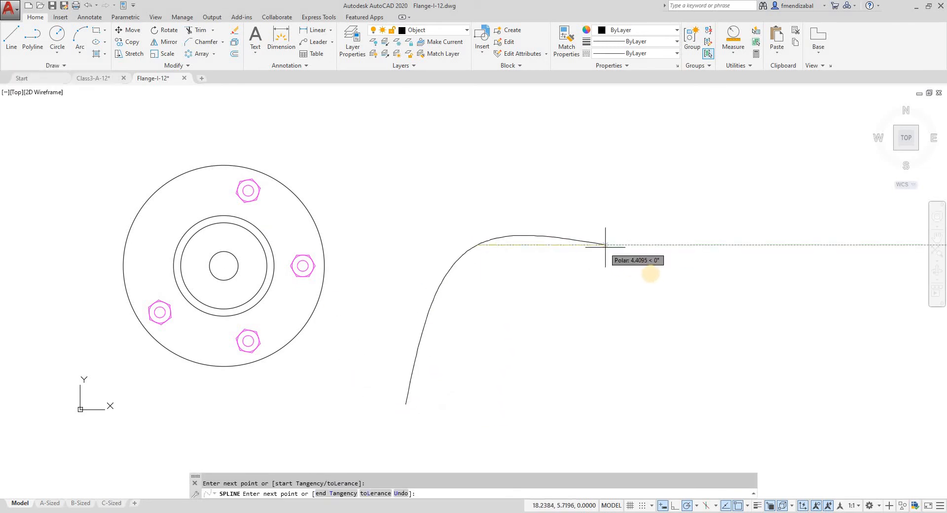
{"action": "left_click", "coordinate": [650, 273]}
{"action": "left_click", "coordinate": [756, 180]}
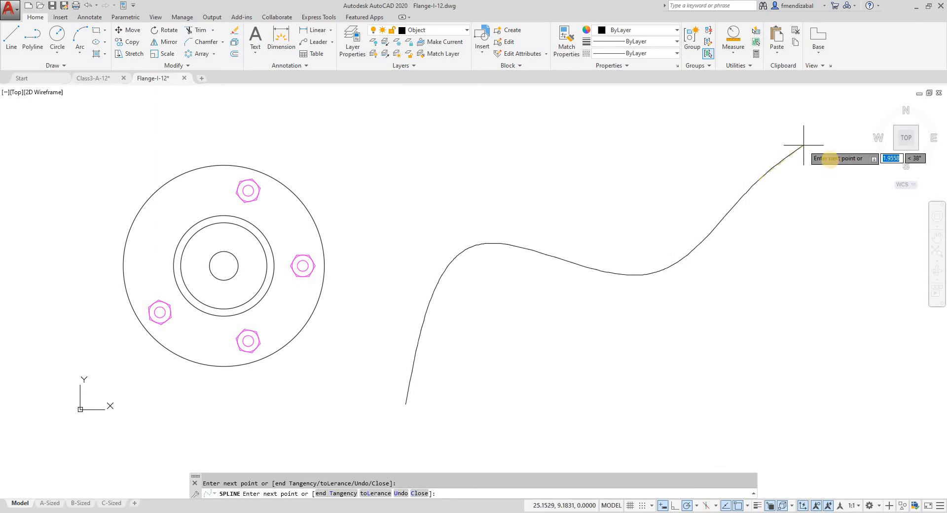
{"action": "left_click", "coordinate": [830, 160]}
{"action": "right_click", "coordinate": [831, 196]}
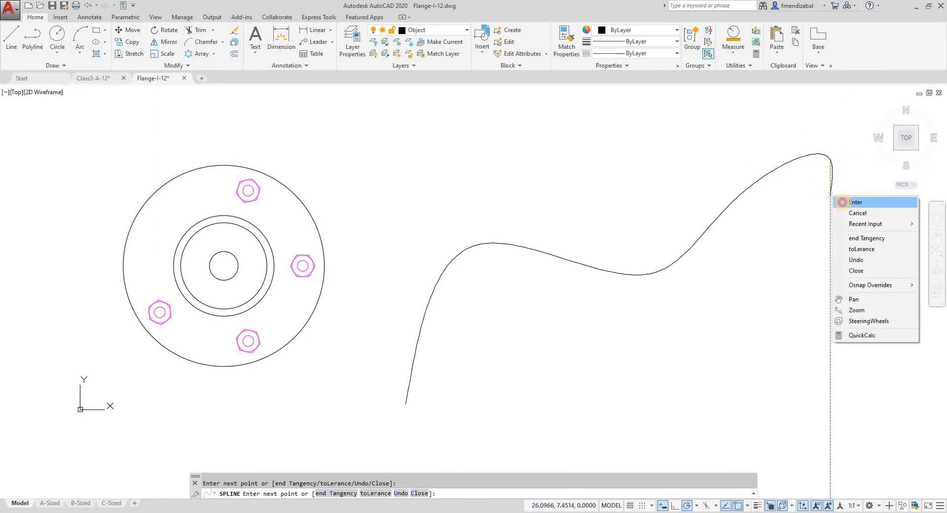
{"action": "left_click", "coordinate": [853, 202]}
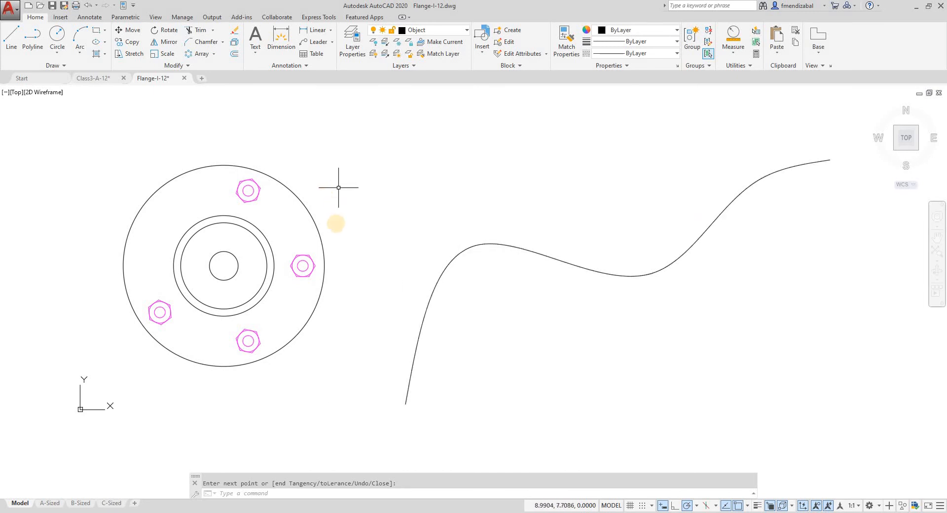
Move the top nut off the flange so its center sits on the spline's lower endpoint
{"action": "left_click", "coordinate": [249, 190]}
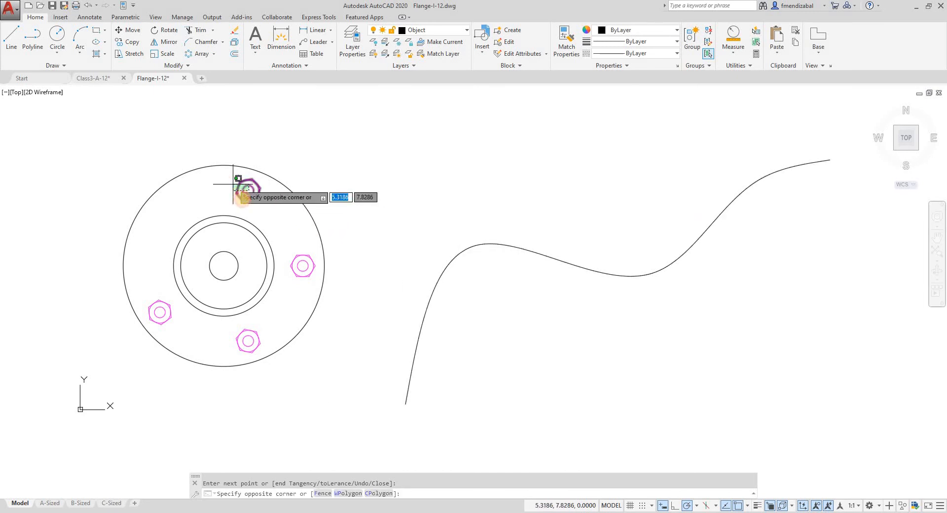
{"action": "left_click", "coordinate": [248, 191]}
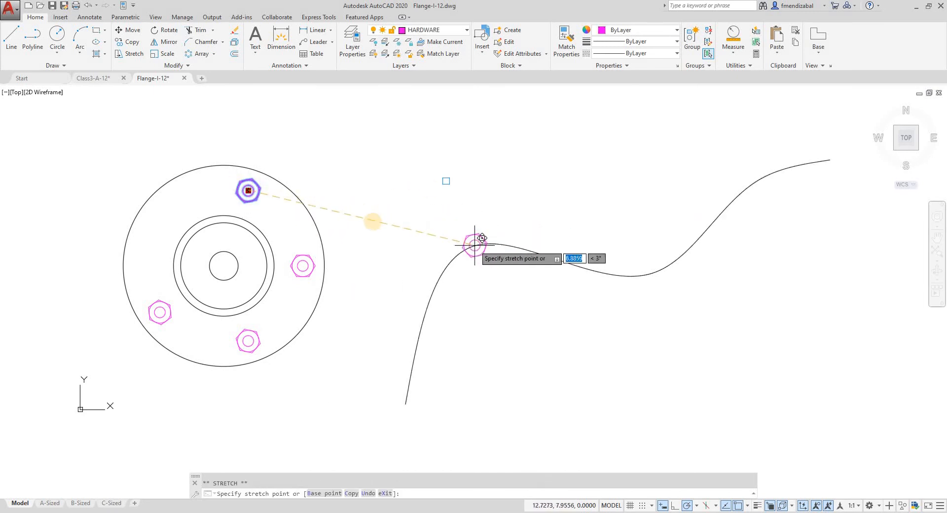
{"action": "left_click", "coordinate": [405, 404]}
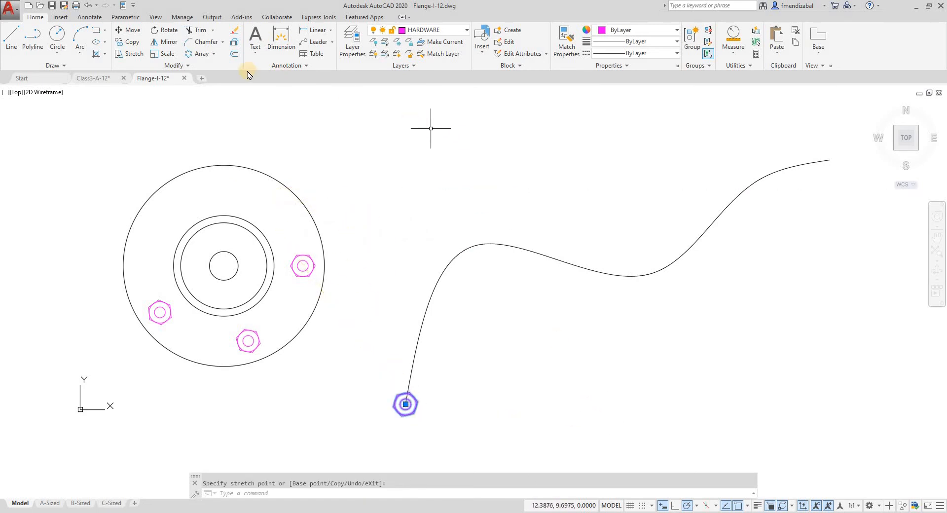
{"action": "key", "text": "Escape"}
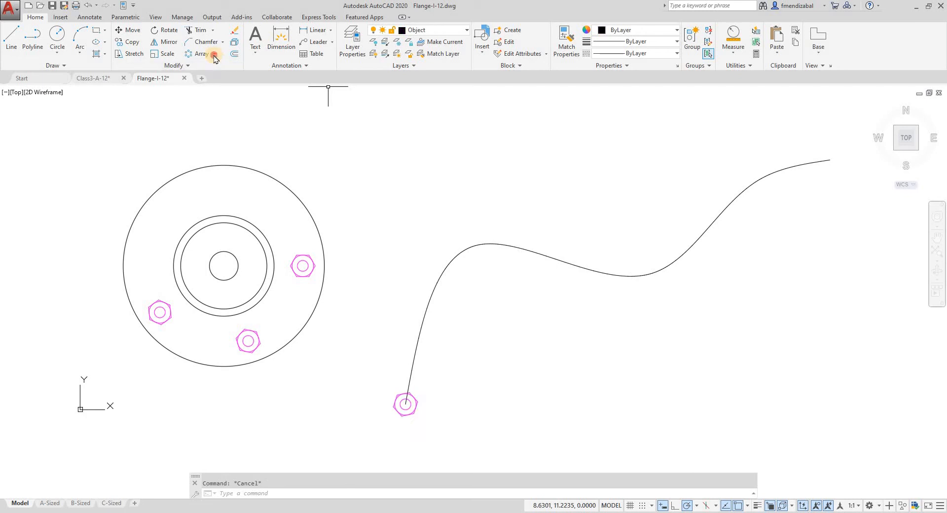
Create a path array of the nut at the spline's lower end, using the spline as the path curve
{"action": "left_click", "coordinate": [213, 54]}
{"action": "left_click", "coordinate": [217, 89]}
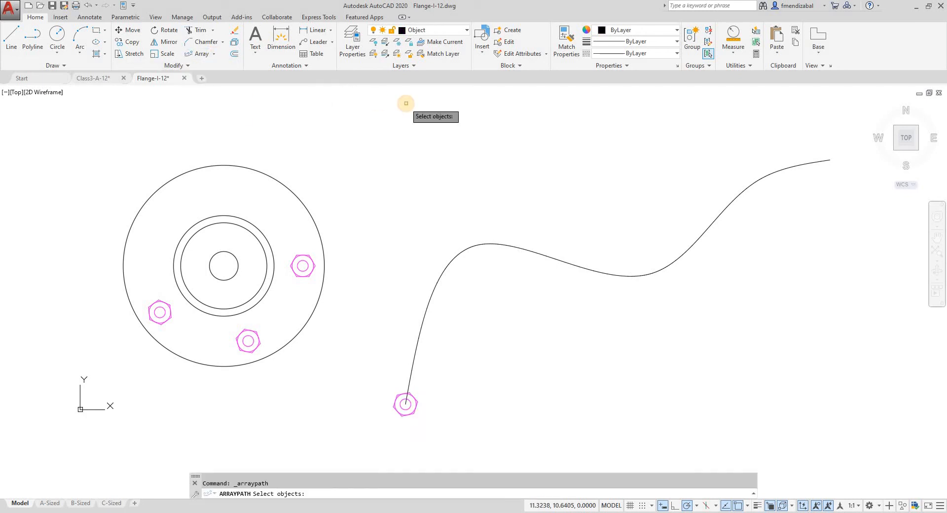
{"action": "left_click", "coordinate": [358, 363]}
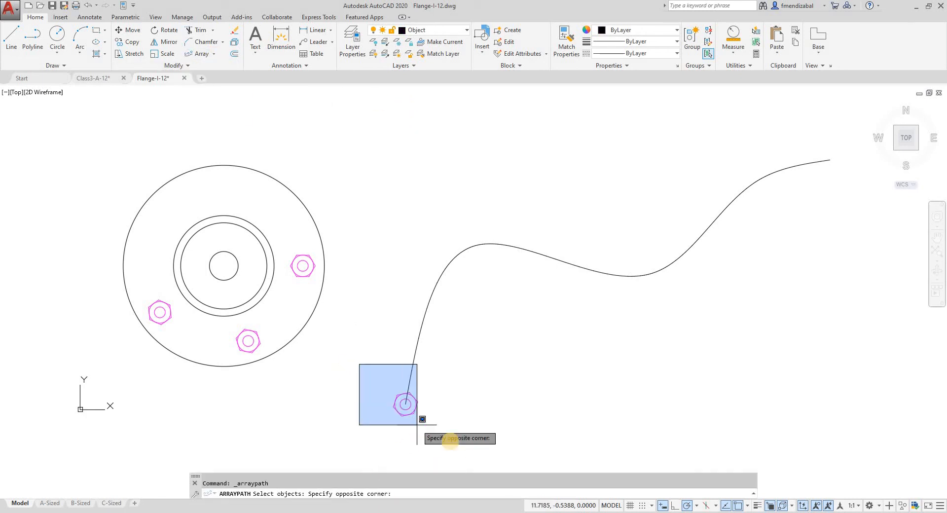
{"action": "left_click", "coordinate": [450, 440]}
{"action": "key", "text": "Return"}
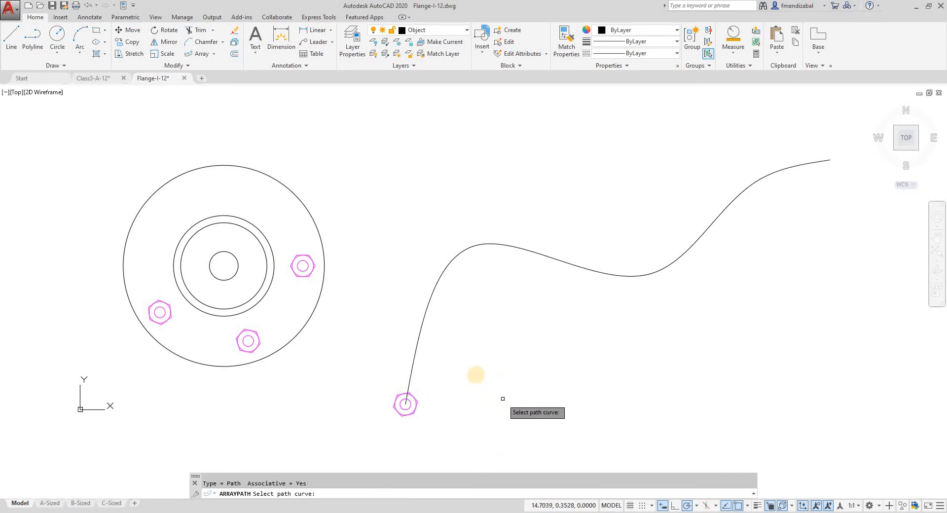
{"action": "left_click", "coordinate": [416, 341]}
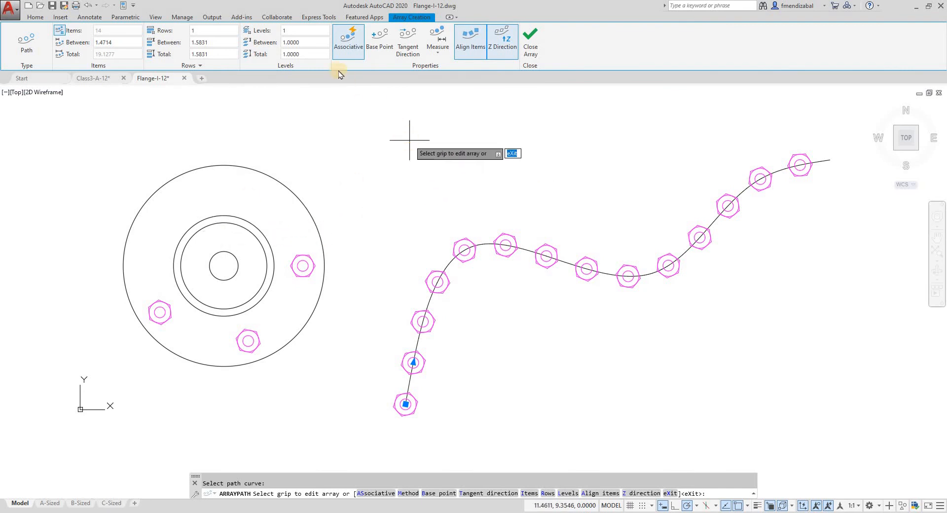
Widen the nut spacing to about 2.05 with the spacing grip, and set the distance between items to 1.5
{"action": "left_click", "coordinate": [348, 48]}
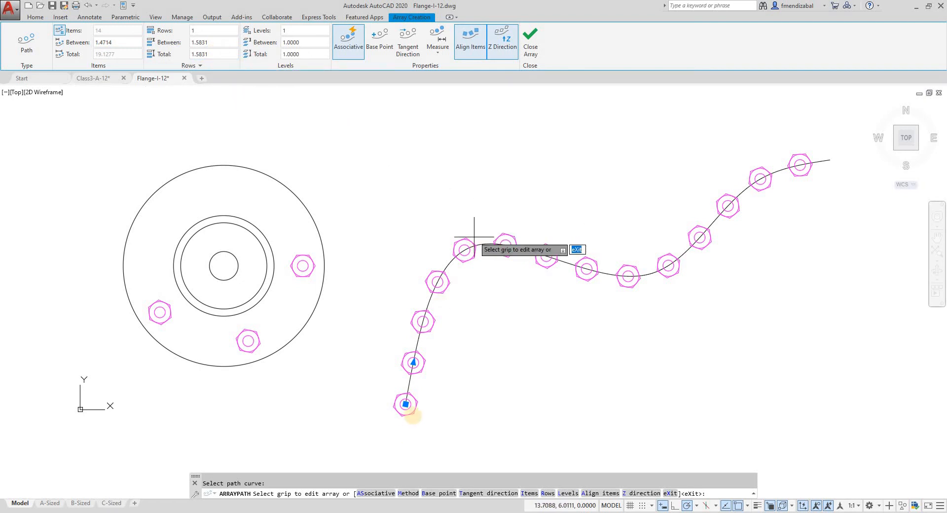
{"action": "left_click", "coordinate": [412, 362]}
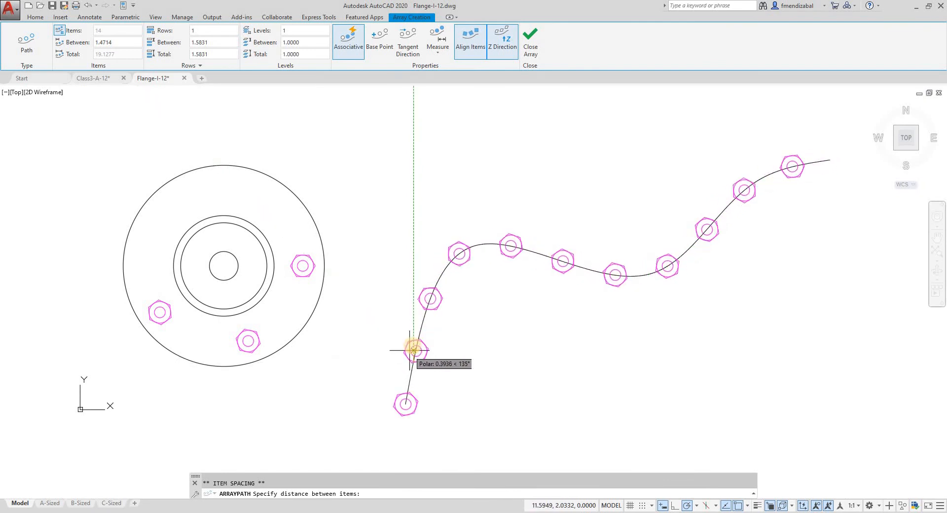
{"action": "left_click", "coordinate": [415, 347]}
{"action": "left_click", "coordinate": [116, 43]}
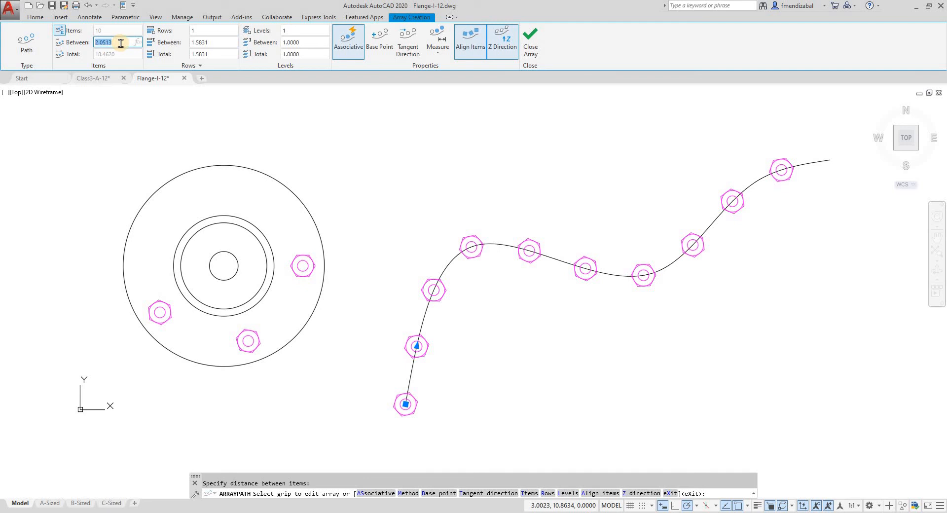
{"action": "type", "text": "2"}
{"action": "key", "text": "Return"}
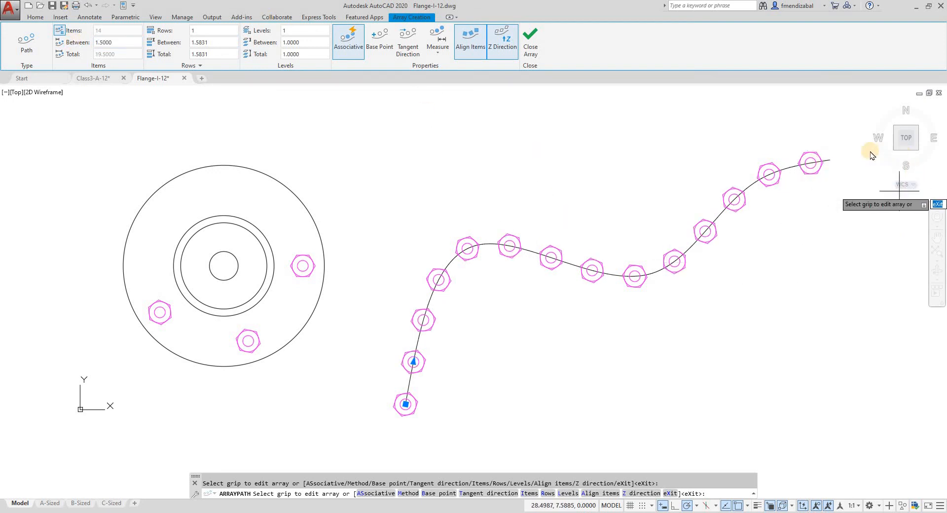
Check the gap at the spline's upper end, and set the distance between items to 1.5526
{"action": "scroll", "coordinate": [871, 155], "scroll_direction": "up", "scroll_amount": 6}
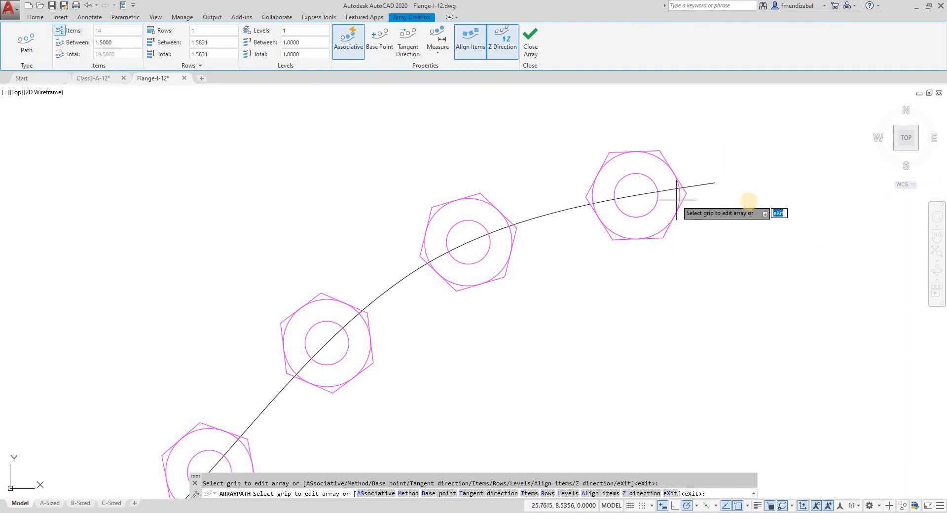
{"action": "scroll", "coordinate": [744, 194], "scroll_direction": "down", "scroll_amount": 6}
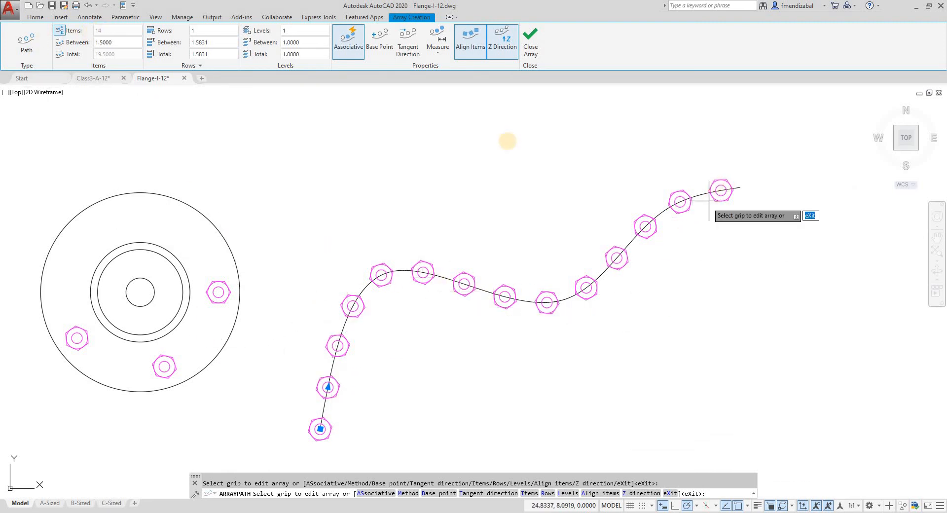
{"action": "left_click", "coordinate": [112, 44]}
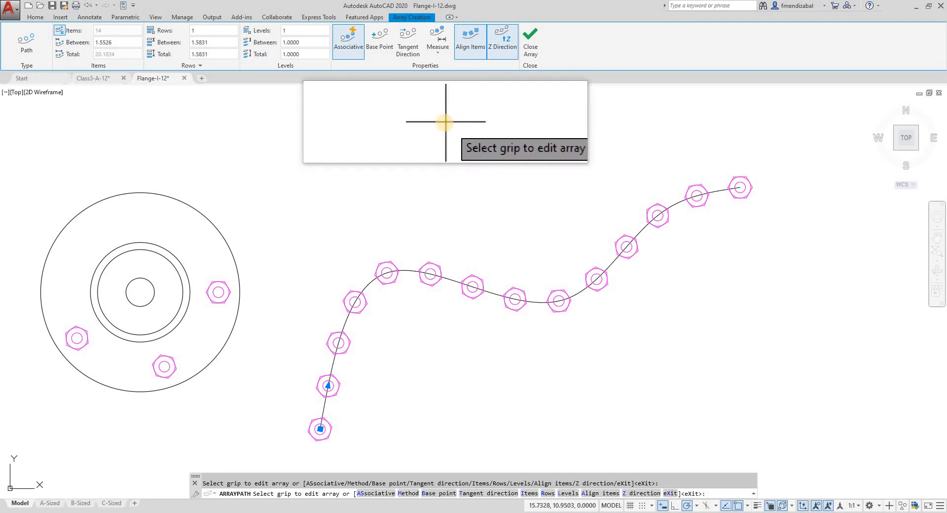
Switch the path array to the Divide method with 12 items, and inspect the last nut at the spline's upper end
{"action": "left_click", "coordinate": [437, 53]}
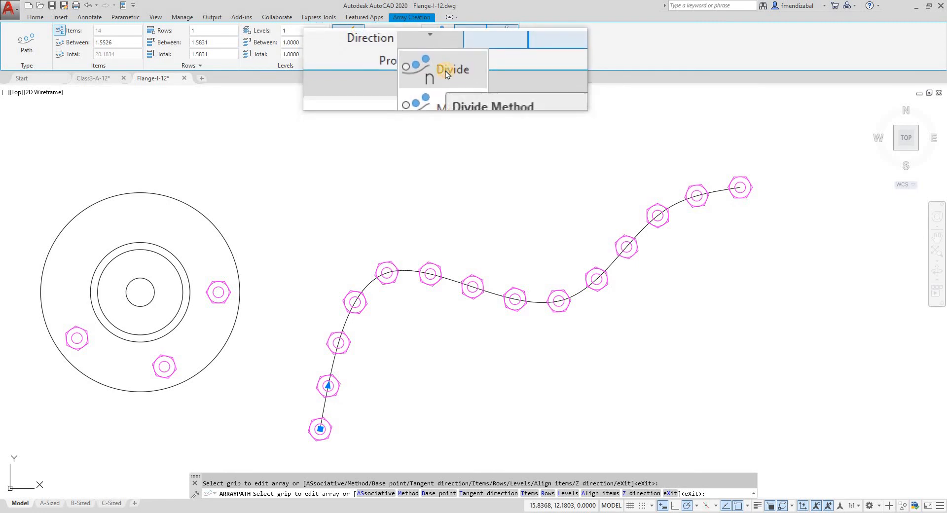
{"action": "left_click", "coordinate": [445, 71]}
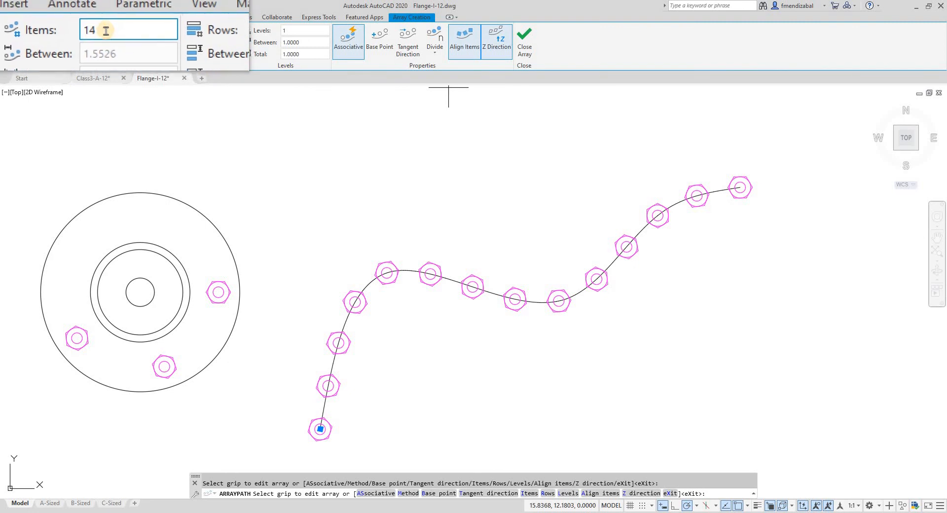
{"action": "left_click", "coordinate": [108, 30]}
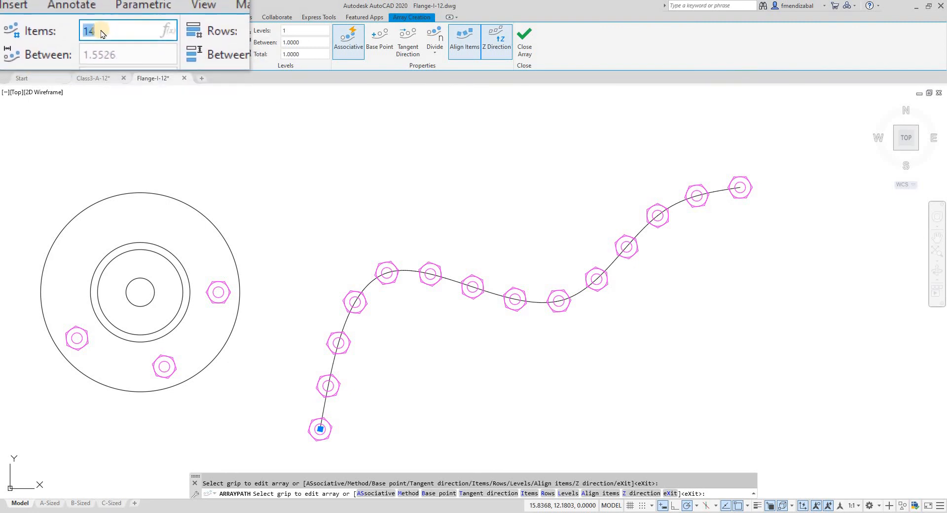
{"action": "double_click", "coordinate": [101, 33]}
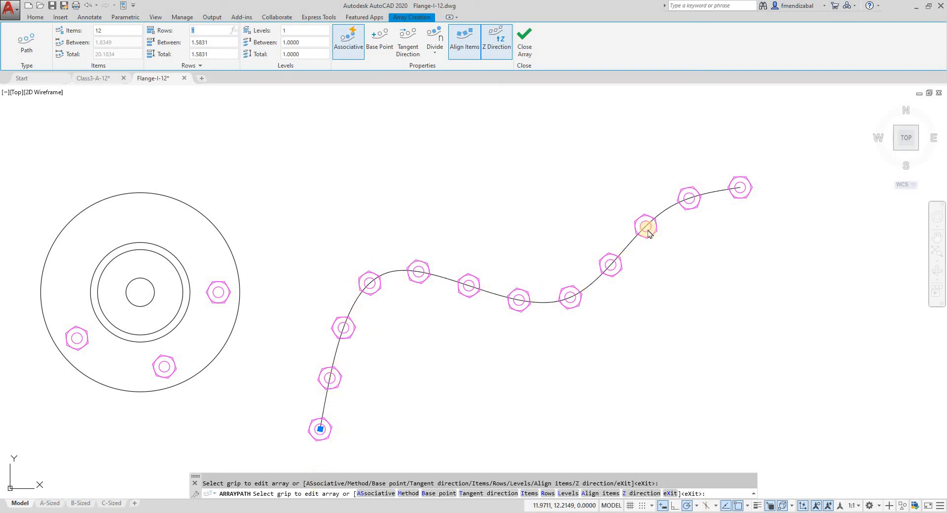
{"action": "scroll", "coordinate": [781, 179], "scroll_direction": "up", "scroll_amount": 6}
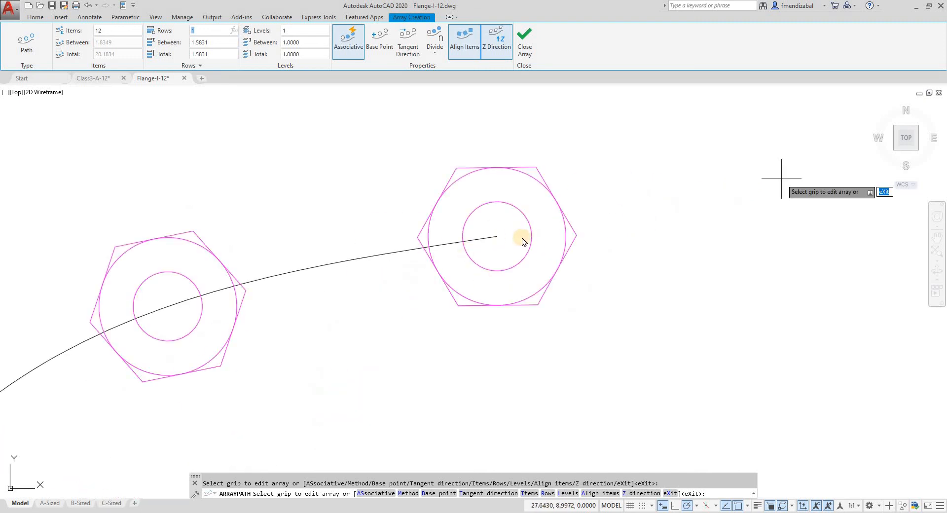
{"action": "scroll", "coordinate": [592, 219], "scroll_direction": "down", "scroll_amount": 6}
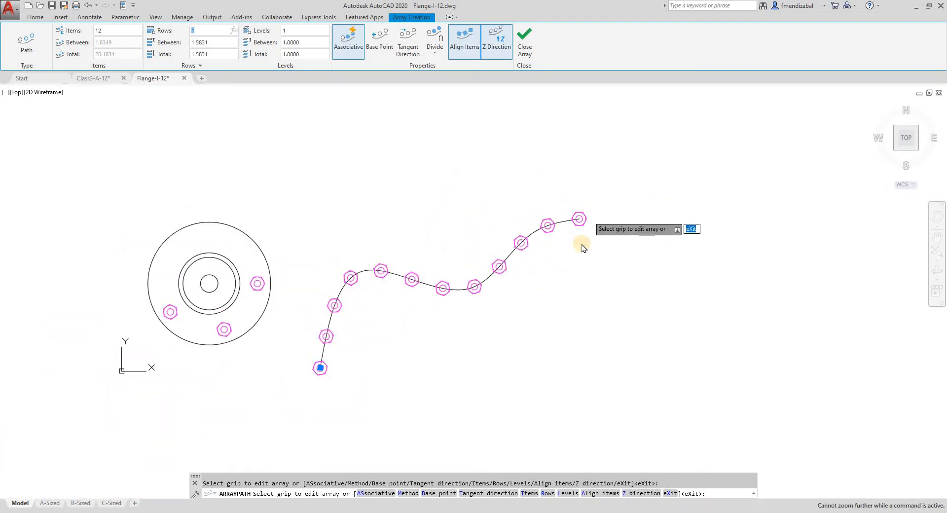
{"action": "scroll", "coordinate": [581, 243], "scroll_direction": "up", "scroll_amount": 2}
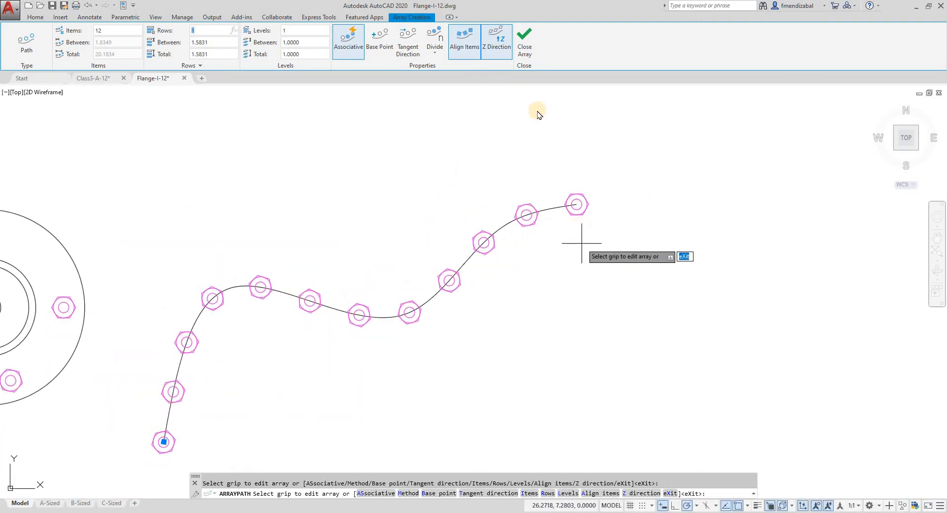
Return the path array to the Measure method with 1.5 between items, and inspect the spline's upper end
{"action": "left_click", "coordinate": [432, 55]}
{"action": "left_click", "coordinate": [442, 91]}
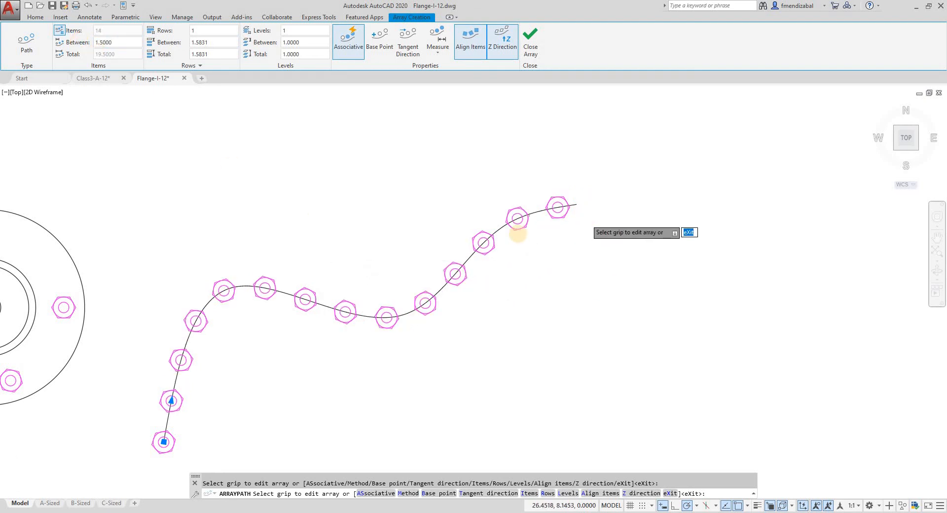
{"action": "scroll", "coordinate": [586, 218], "scroll_direction": "up", "scroll_amount": 2}
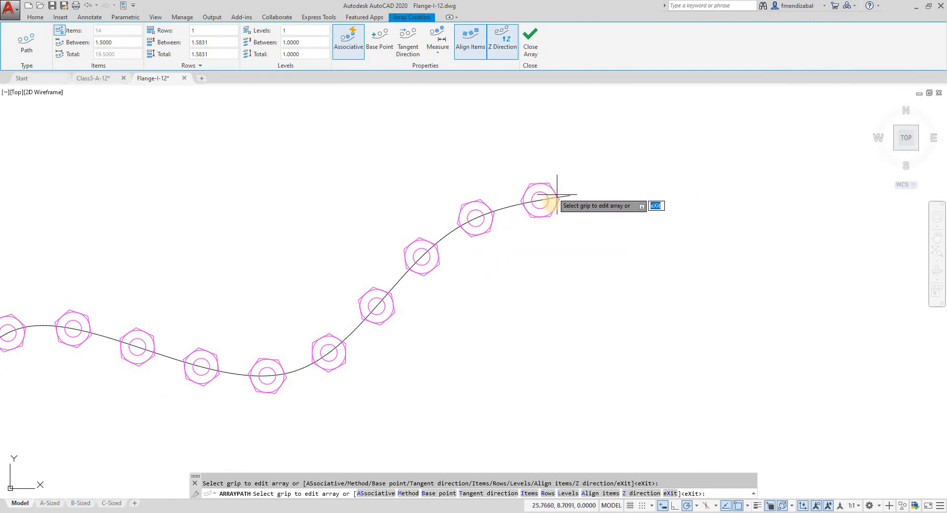
{"action": "scroll", "coordinate": [551, 200], "scroll_direction": "up", "scroll_amount": 4}
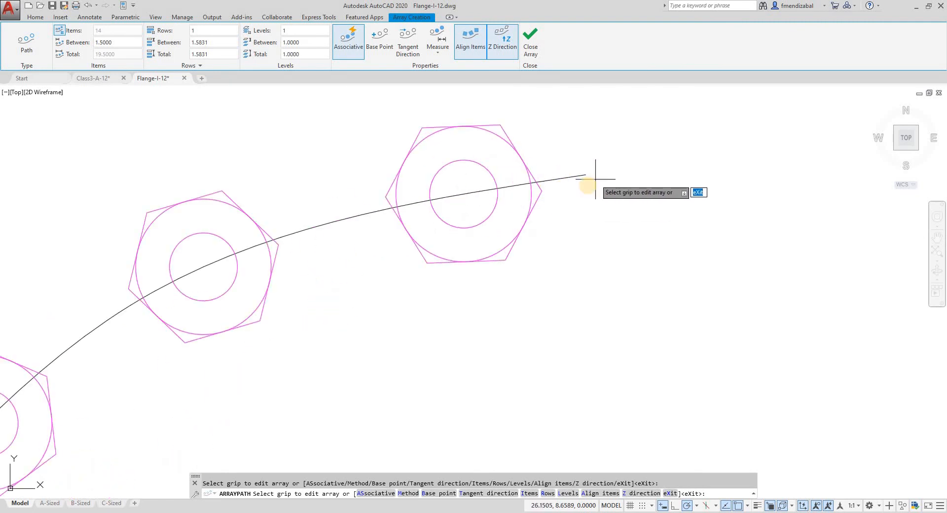
{"action": "scroll", "coordinate": [588, 185], "scroll_direction": "down", "scroll_amount": 6}
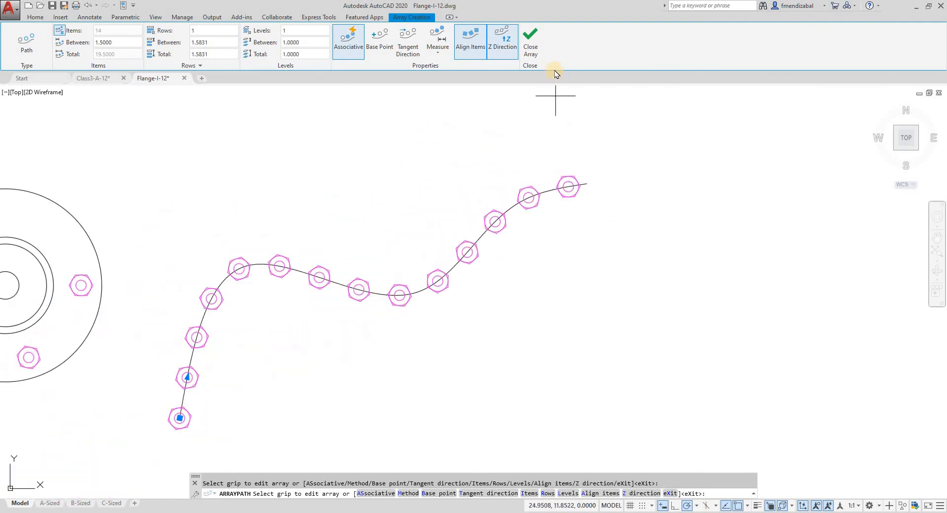
Finish the associative path array of nuts along the spline with its defining objects erased
{"action": "left_click", "coordinate": [531, 44]}
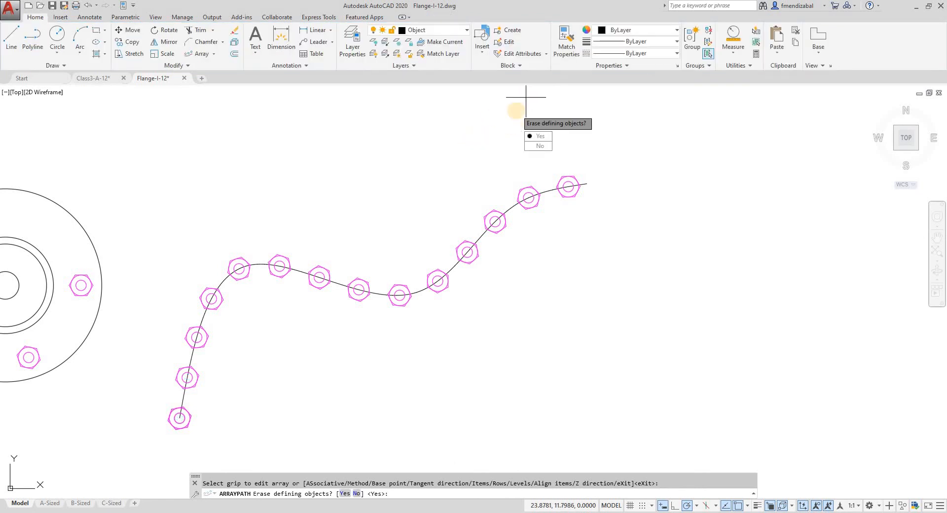
{"action": "key", "text": "Return"}
{"action": "scroll", "coordinate": [497, 148], "scroll_direction": "down", "scroll_amount": 4}
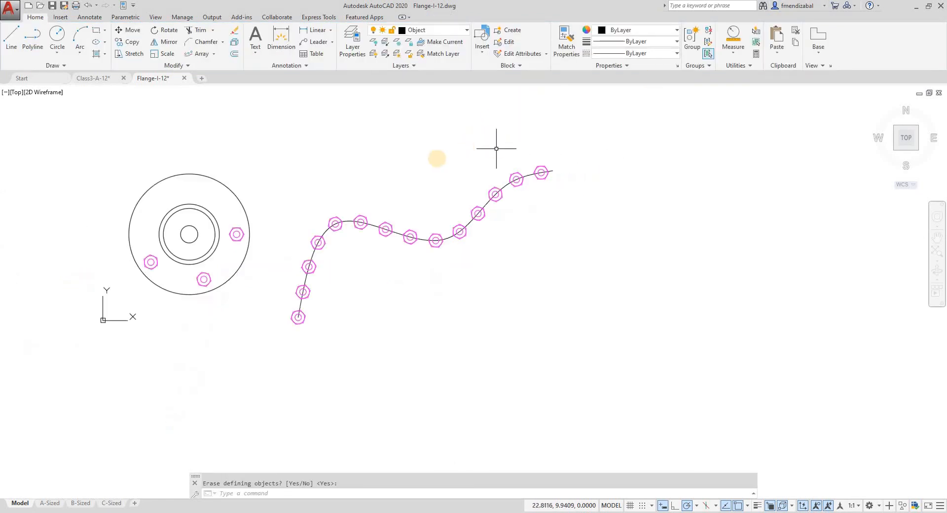
{"action": "scroll", "coordinate": [401, 147], "scroll_direction": "up", "scroll_amount": 2}
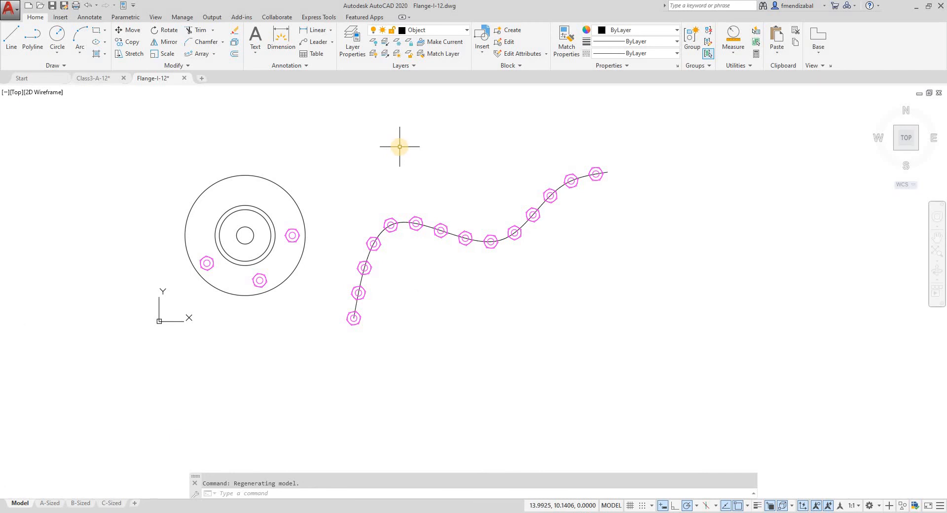